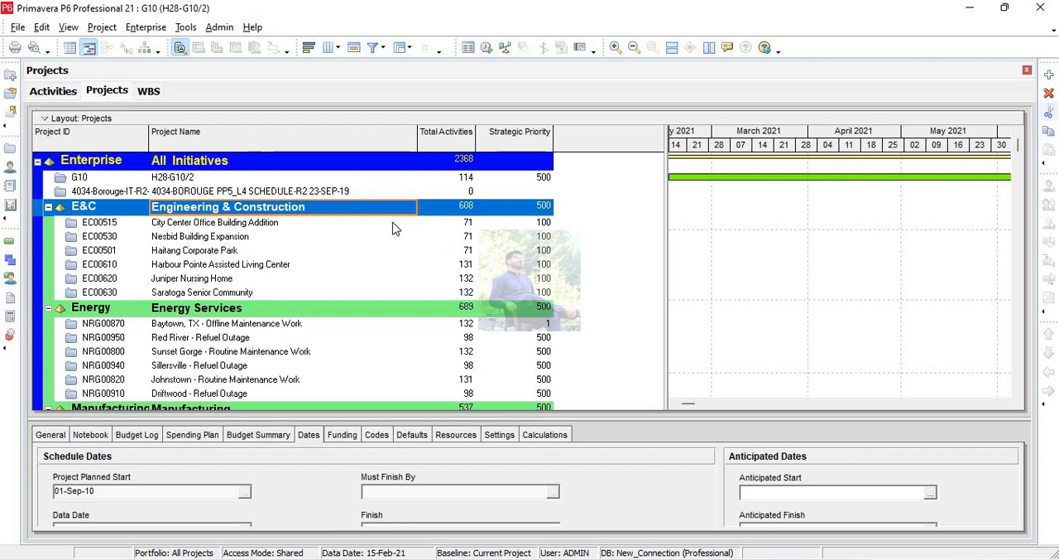
Start a new project under the Engineering & Construction EPS with project ID SR and name Single Room Construction.
left_click(1049, 74)
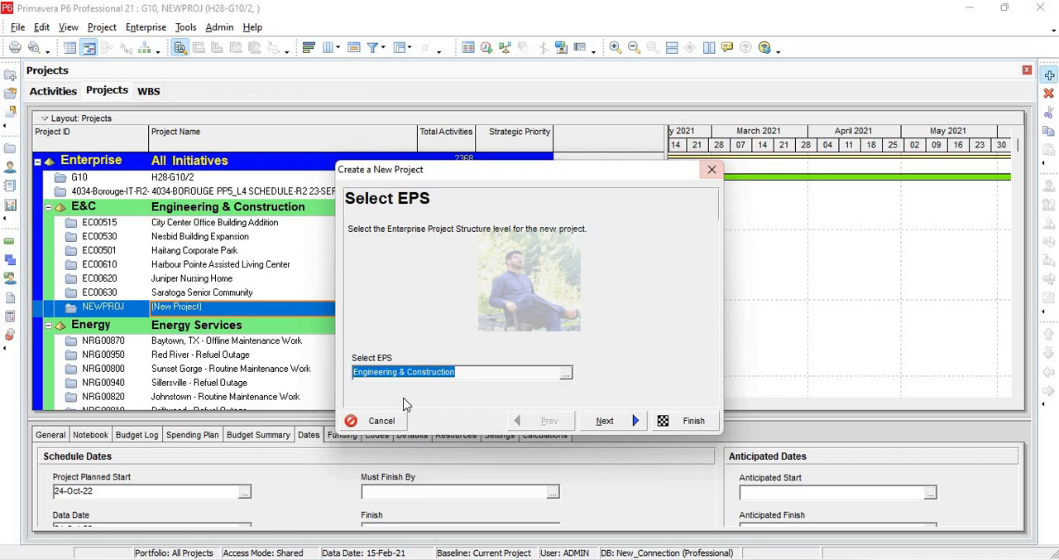
left_click(605, 422)
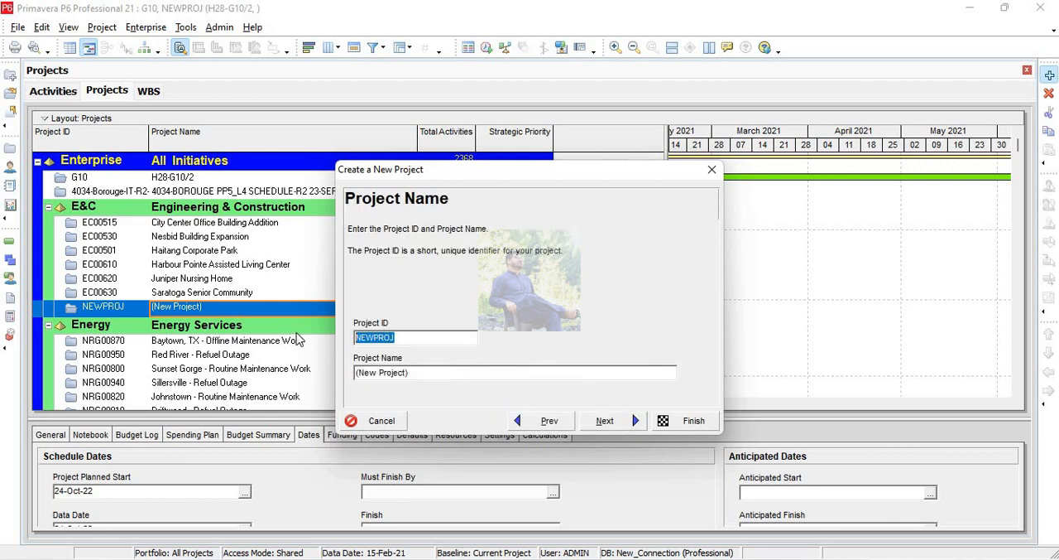
type("SR")
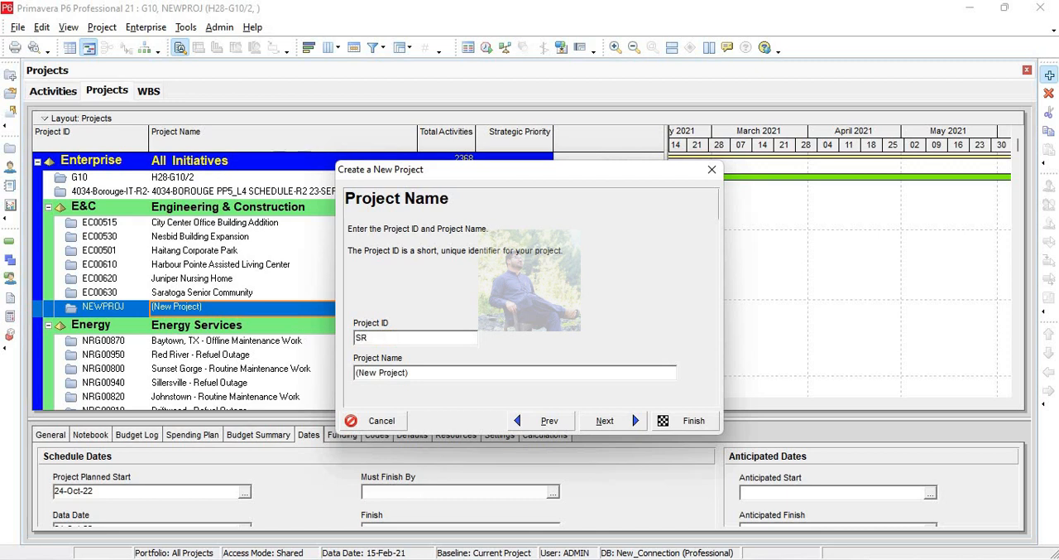
left_click_drag(410, 373, 355, 373)
type("Is")
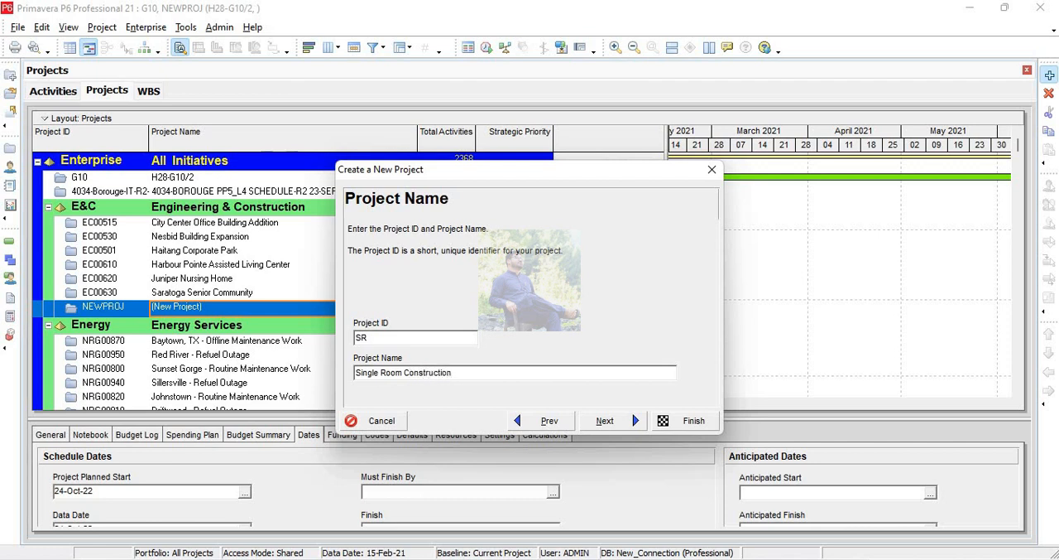
left_click(603, 420)
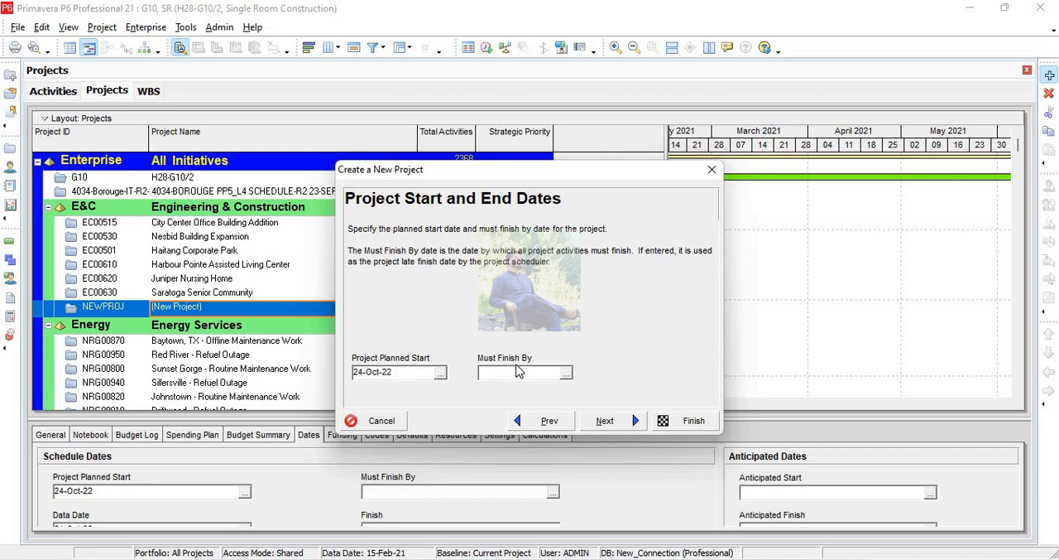
Finish creating the project with the default dates, E&C as responsible manager and Standard Rate as the rate type.
left_click(608, 424)
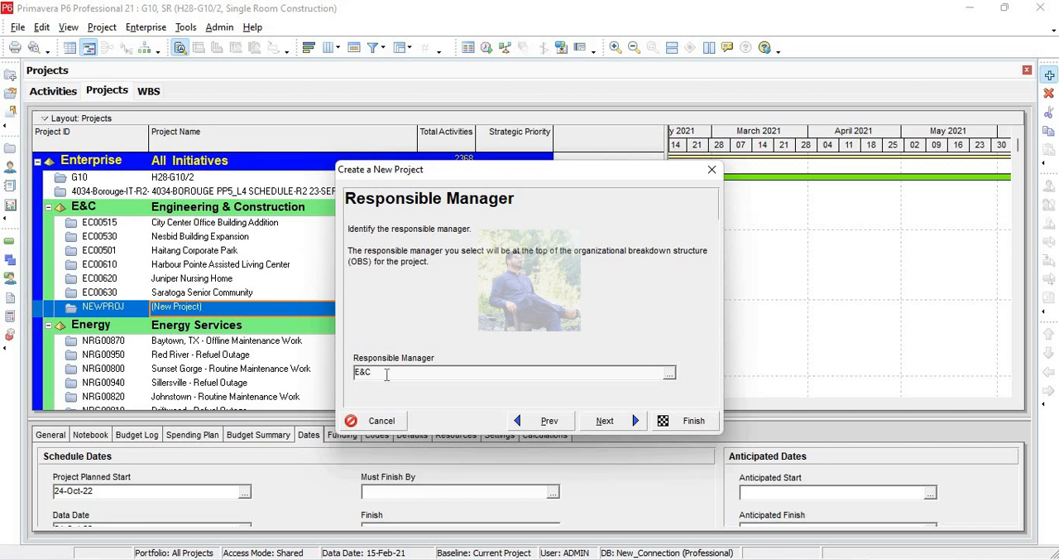
left_click(670, 375)
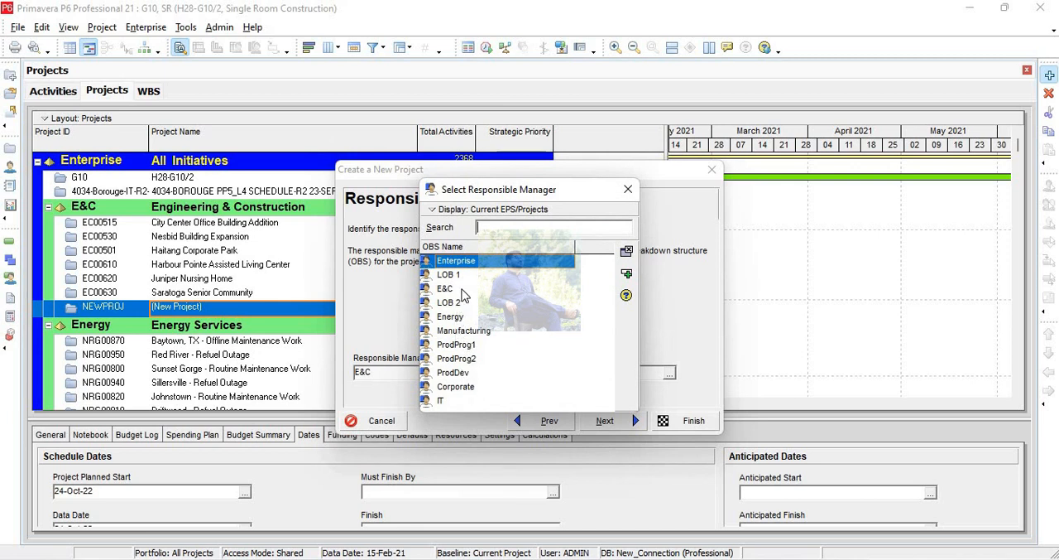
left_click(628, 189)
left_click(607, 421)
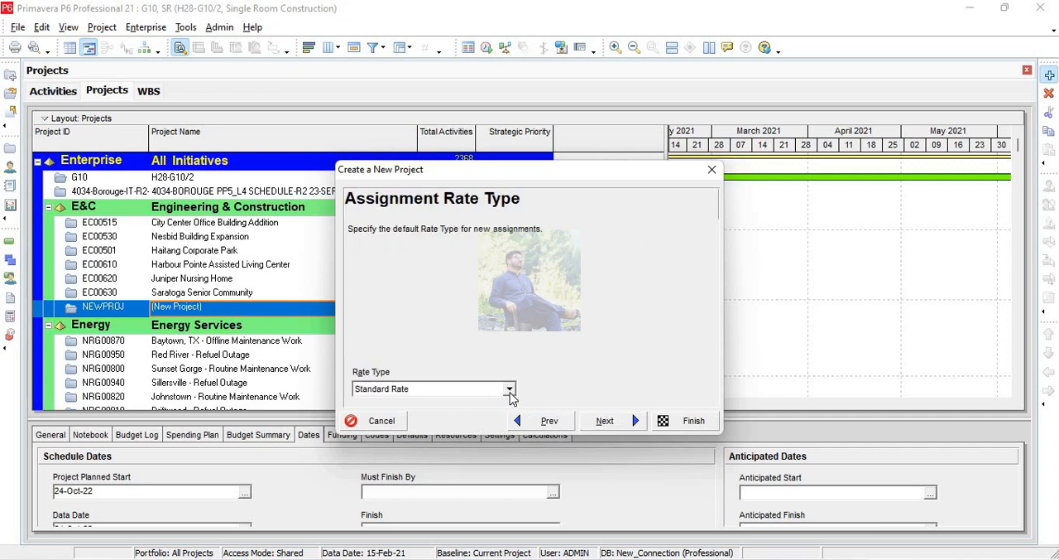
left_click(509, 389)
left_click(511, 394)
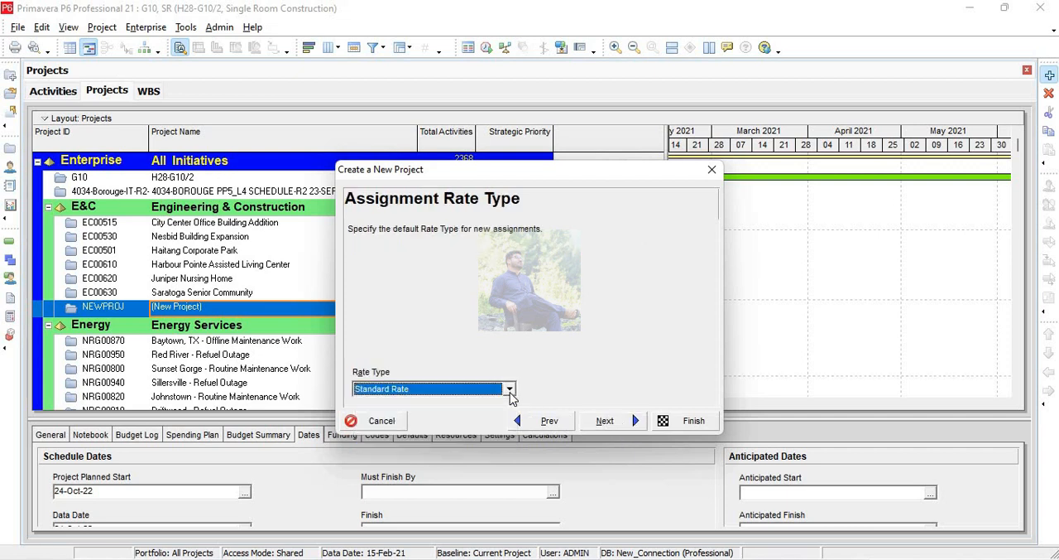
left_click(627, 427)
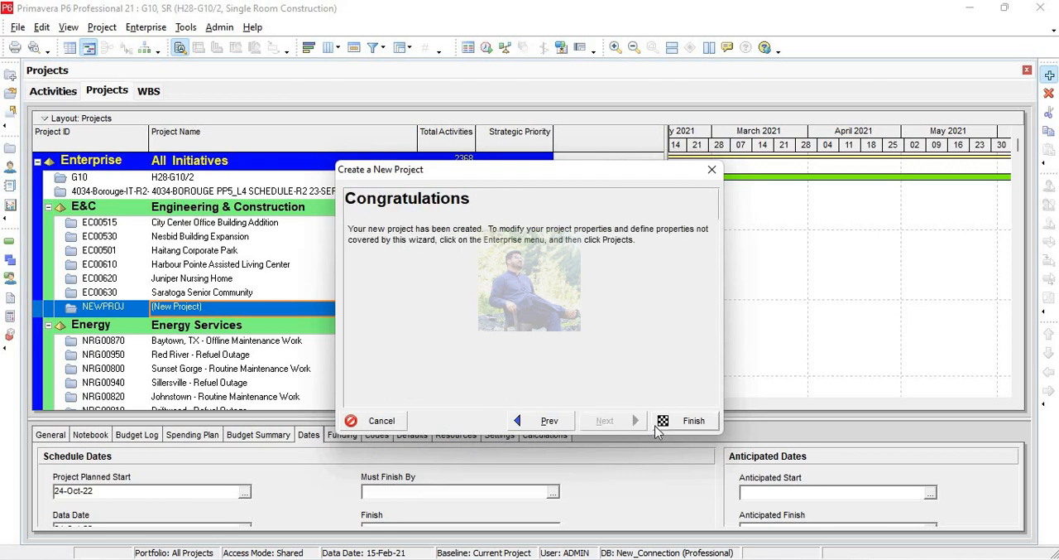
left_click(659, 424)
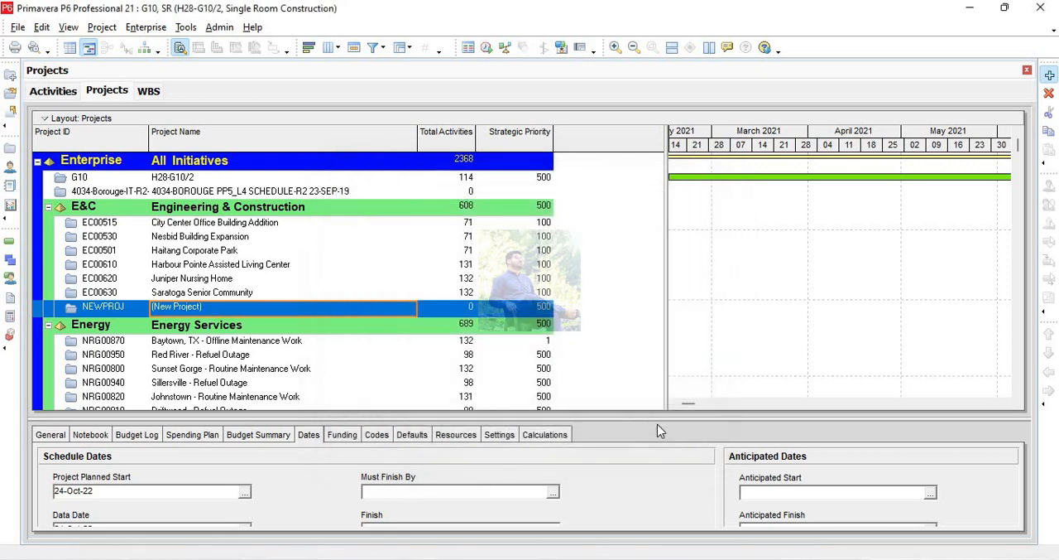
Add two WBS elements at the same level directly under Single Room Construction.
left_click(11, 260)
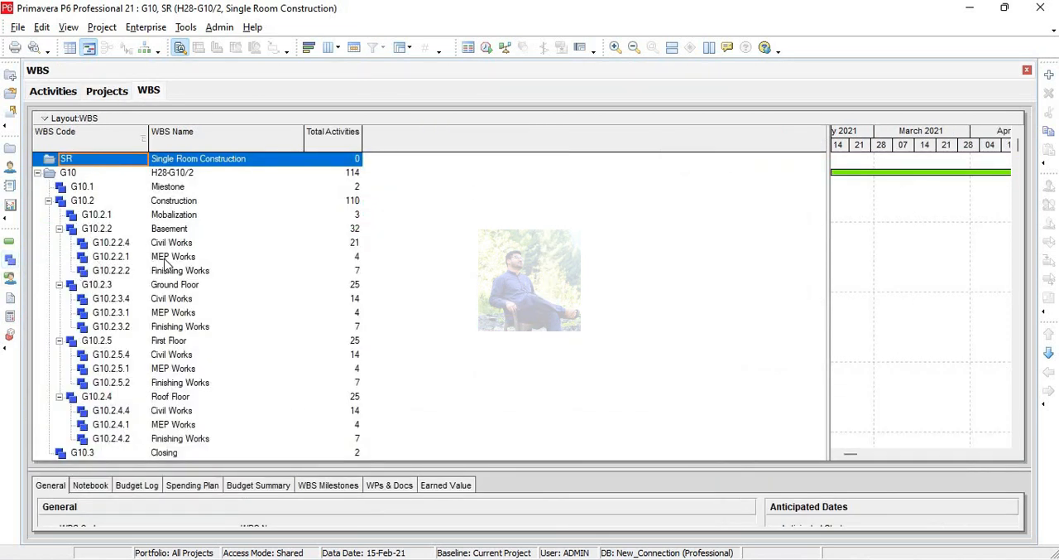
left_click(263, 163)
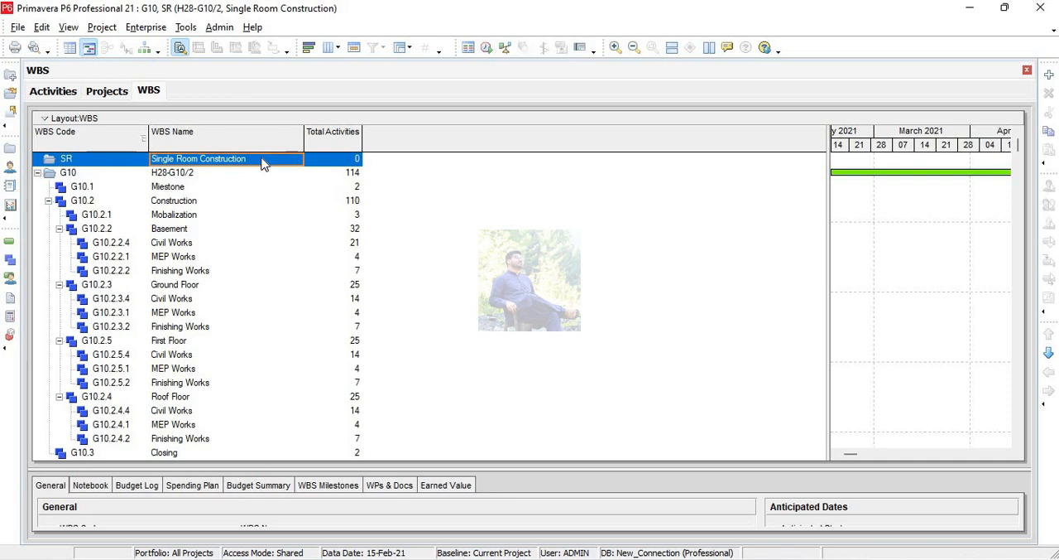
left_click(1050, 75)
left_click(1049, 76)
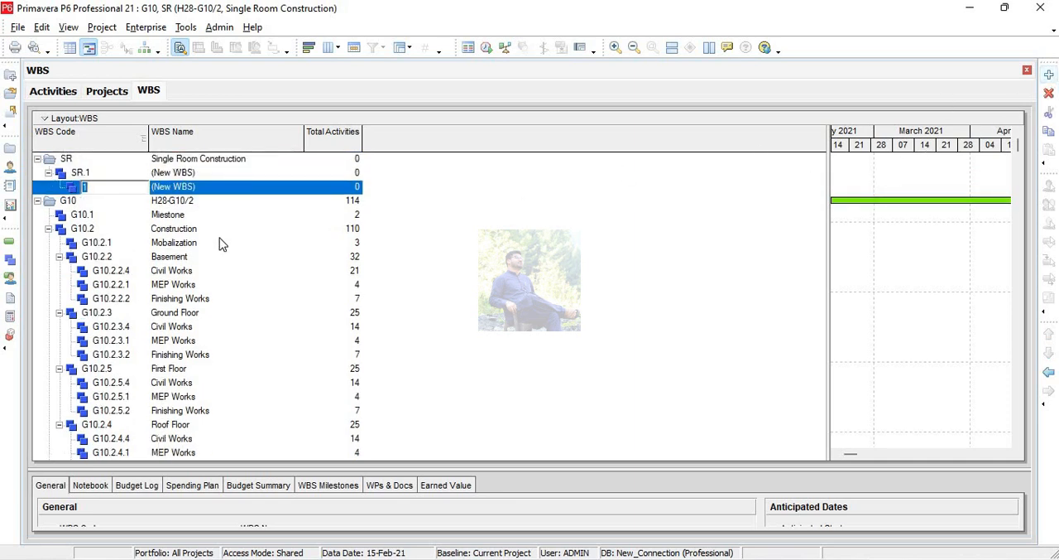
left_click(191, 175)
left_click(191, 187)
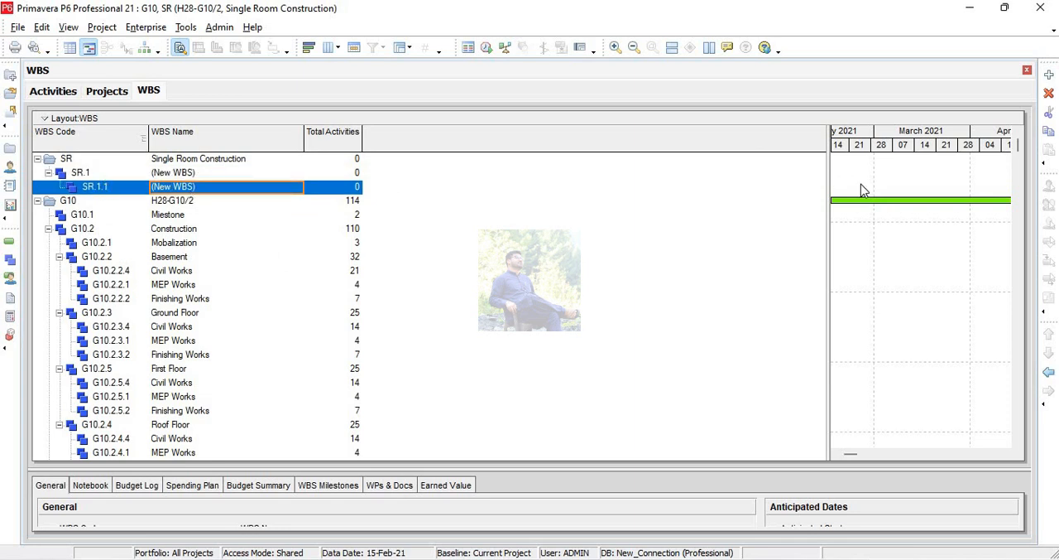
left_click(1048, 372)
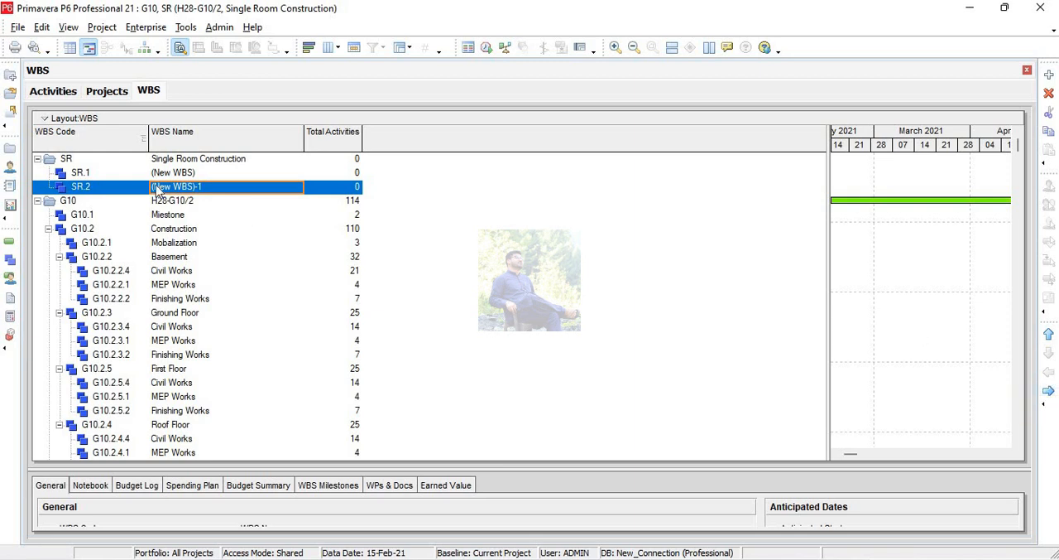
Name the two new WBS elements under Single Room Construction Structure and Finishing.
left_click(203, 172)
left_click(207, 174)
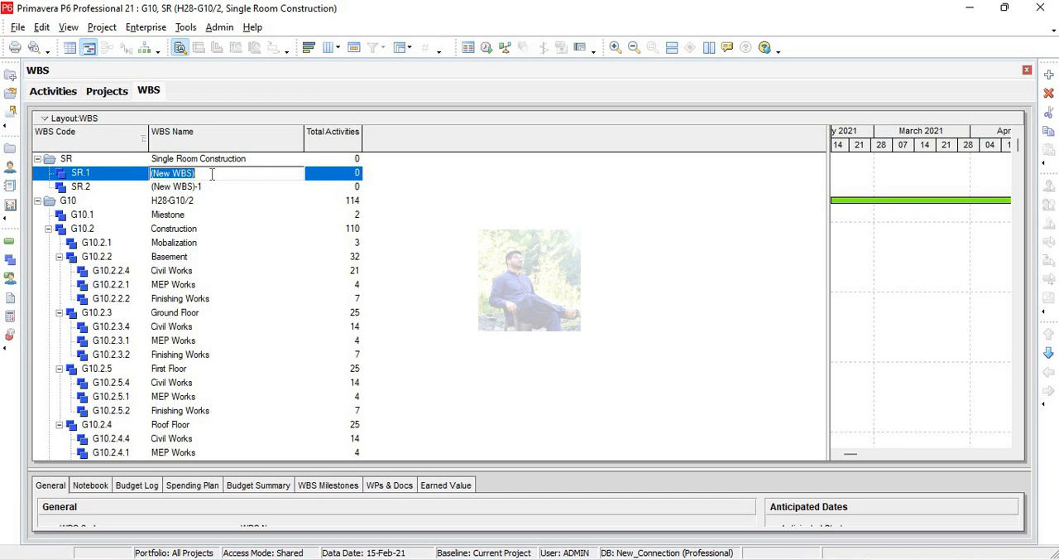
type("Structure")
key("Return")
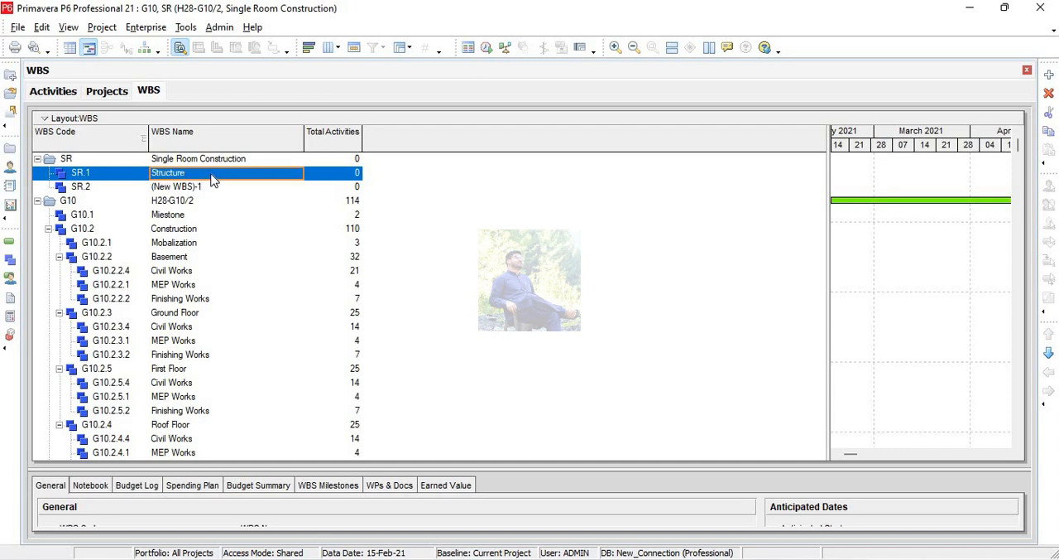
key("Down")
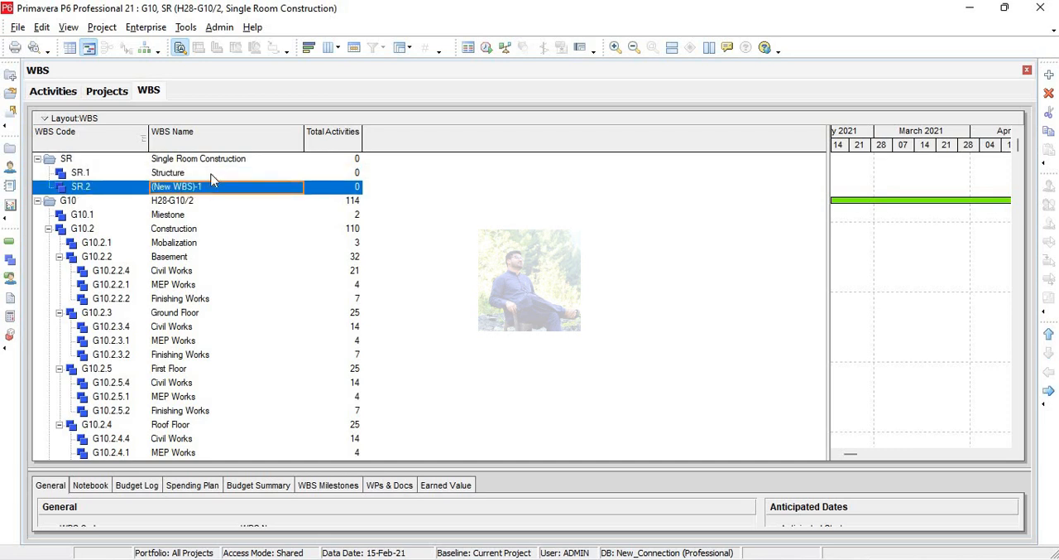
type("Finish")
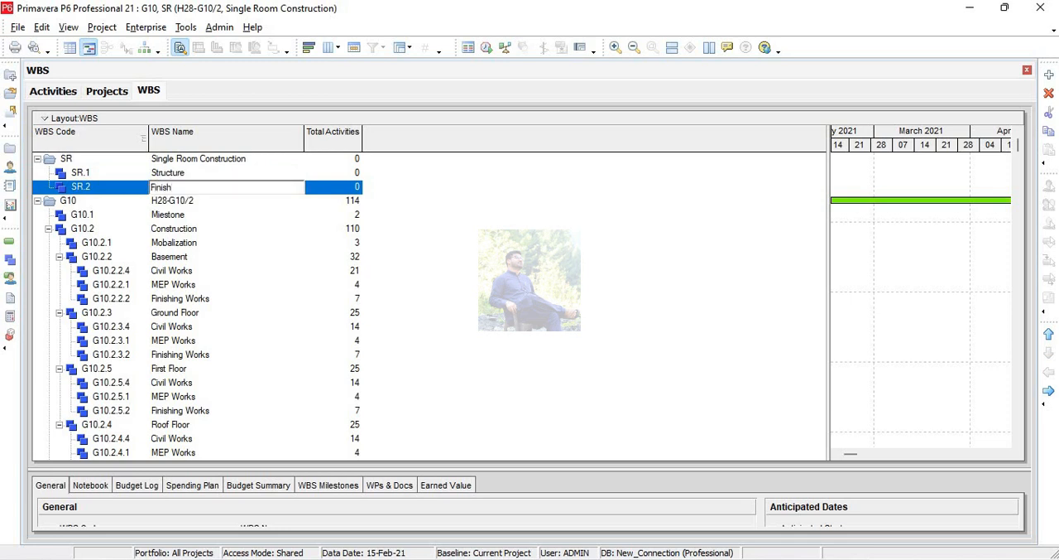
type("ing")
key("Return")
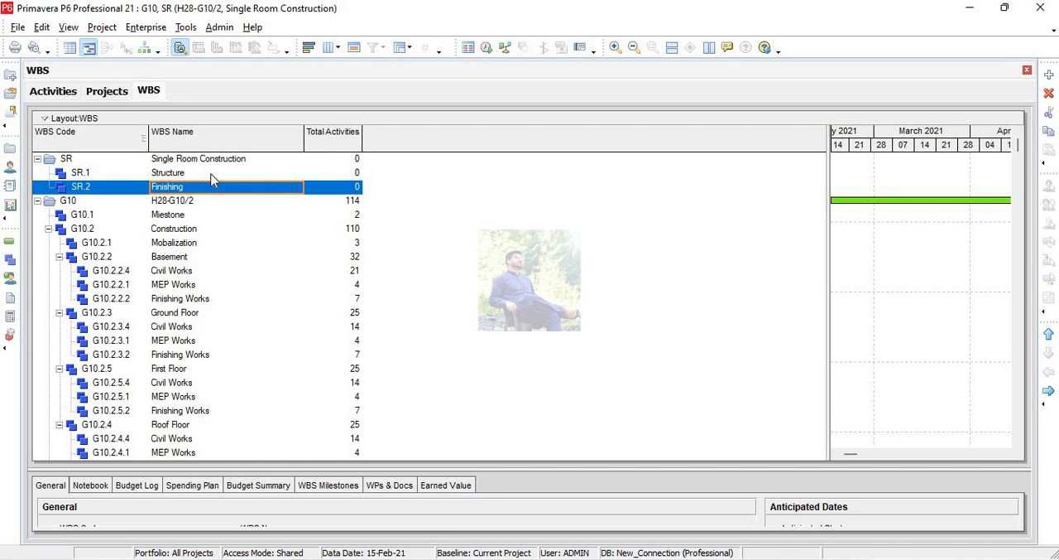
Add two WBS elements at the same level under Structure.
left_click(211, 174)
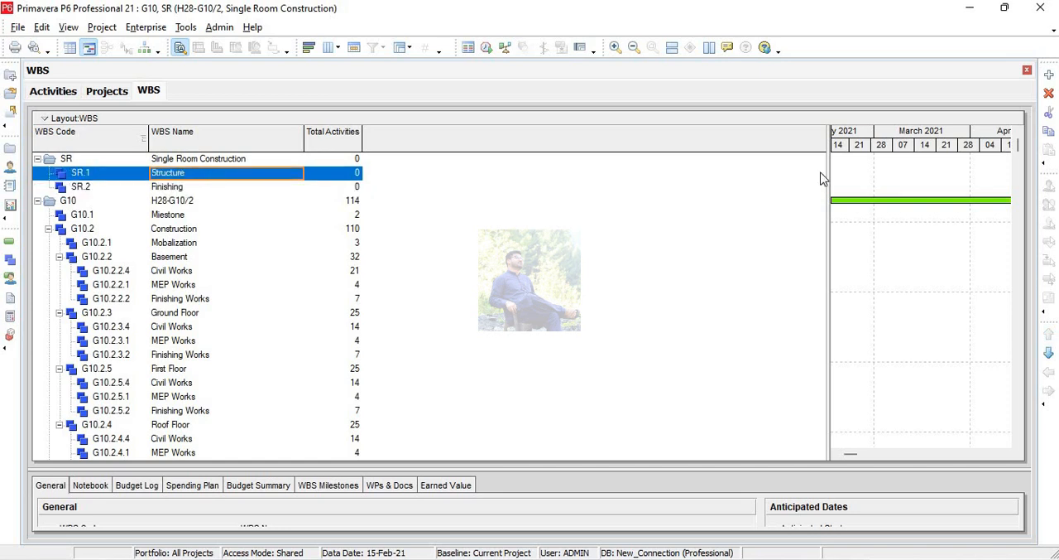
left_click(1048, 75)
key("Tab")
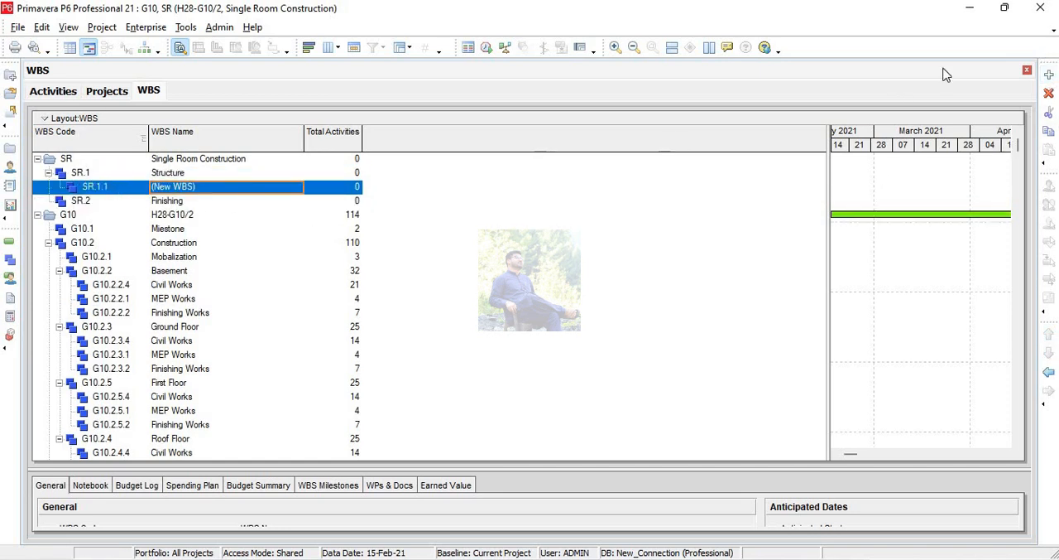
left_click(1049, 75)
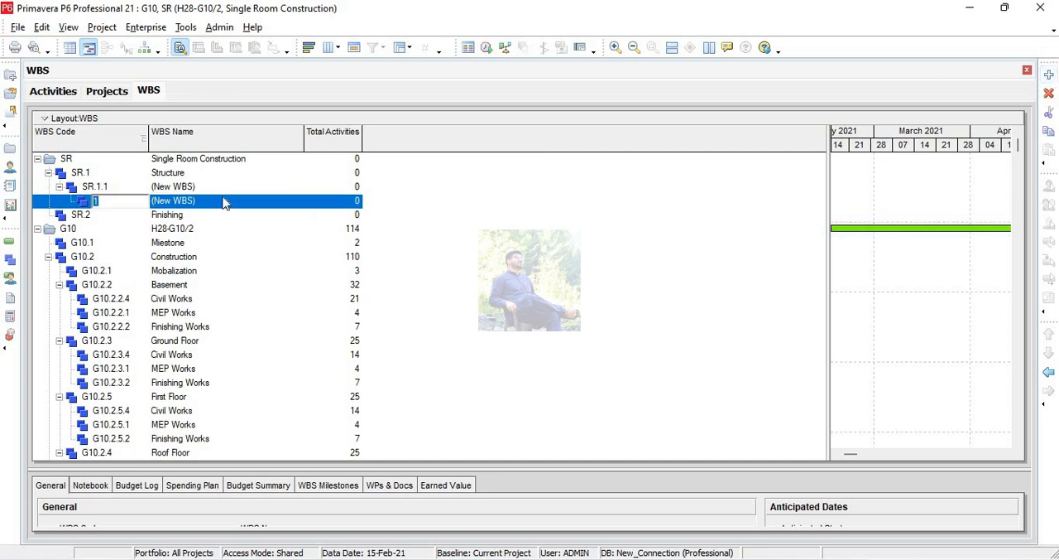
left_click(179, 191)
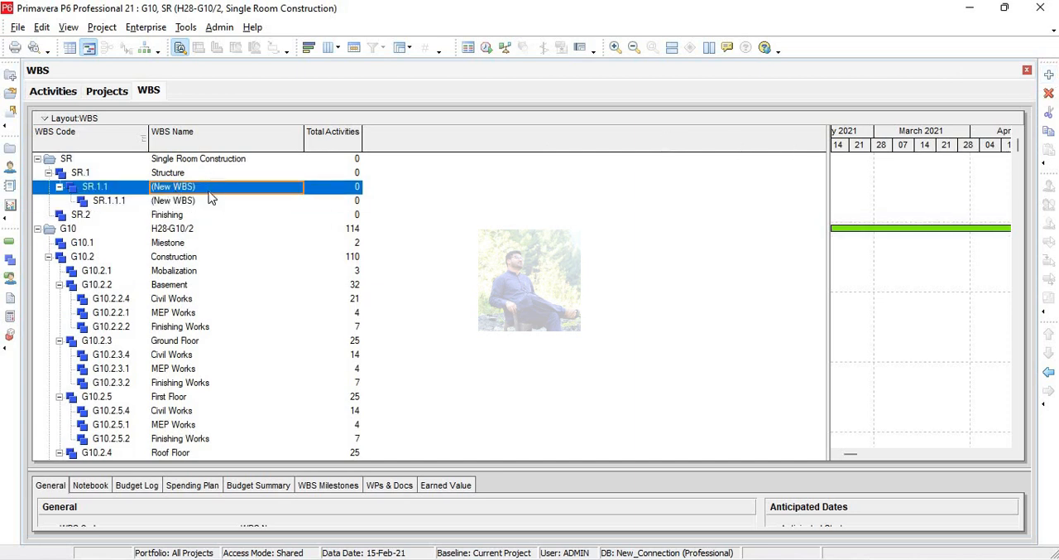
left_click(209, 201)
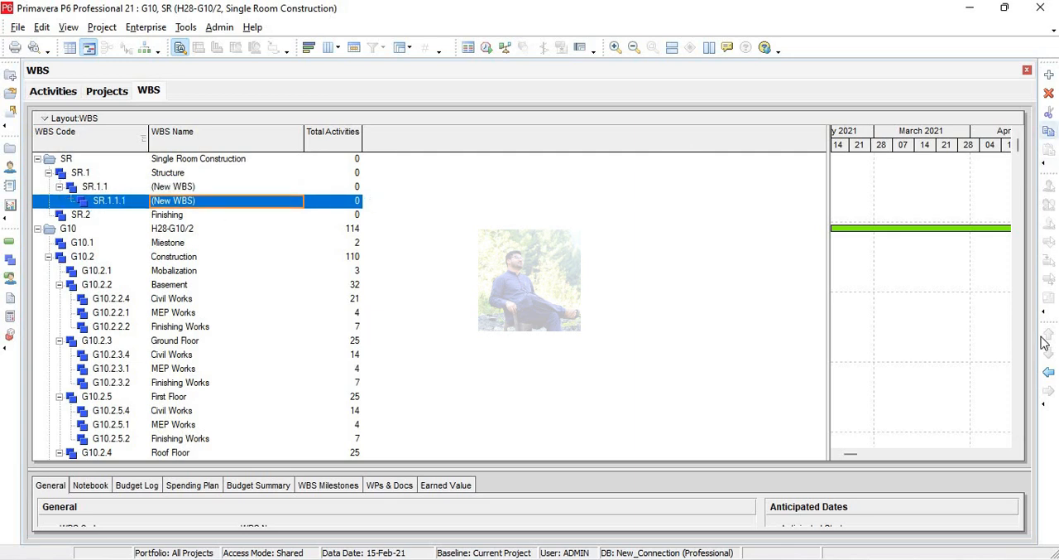
left_click(1049, 373)
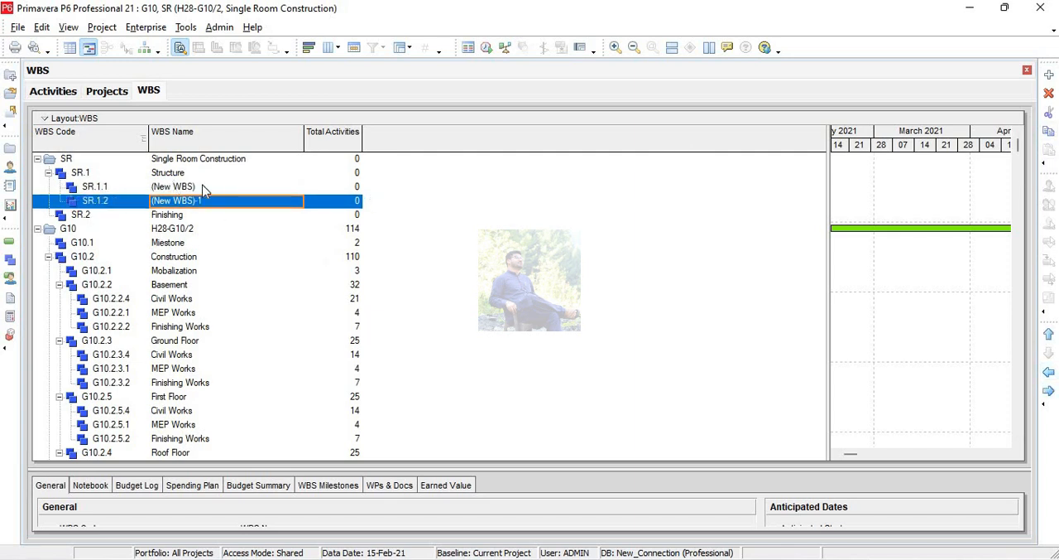
Name the two WBS elements under Structure Civil and MEP.
left_click(204, 187)
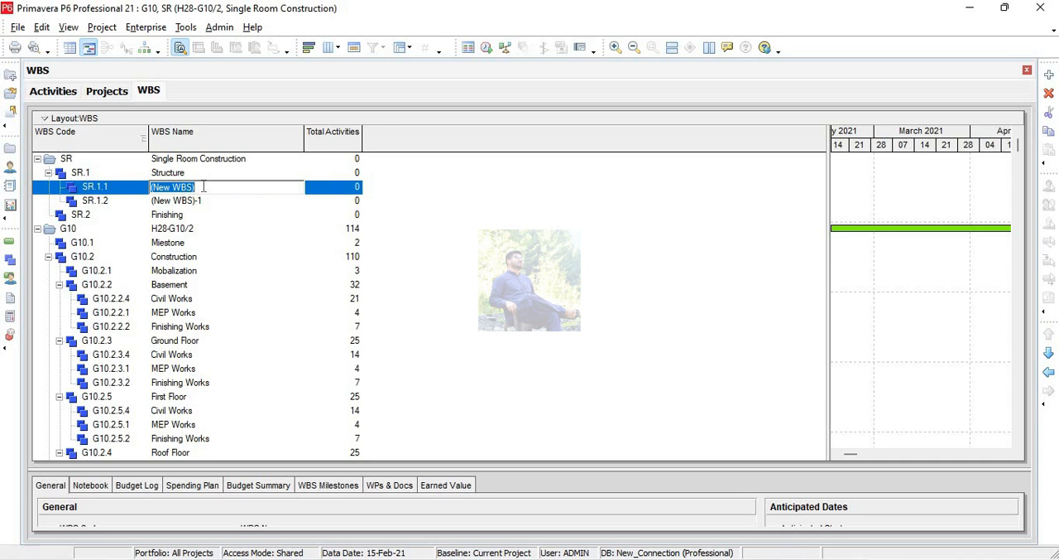
type("Civil")
key("Return")
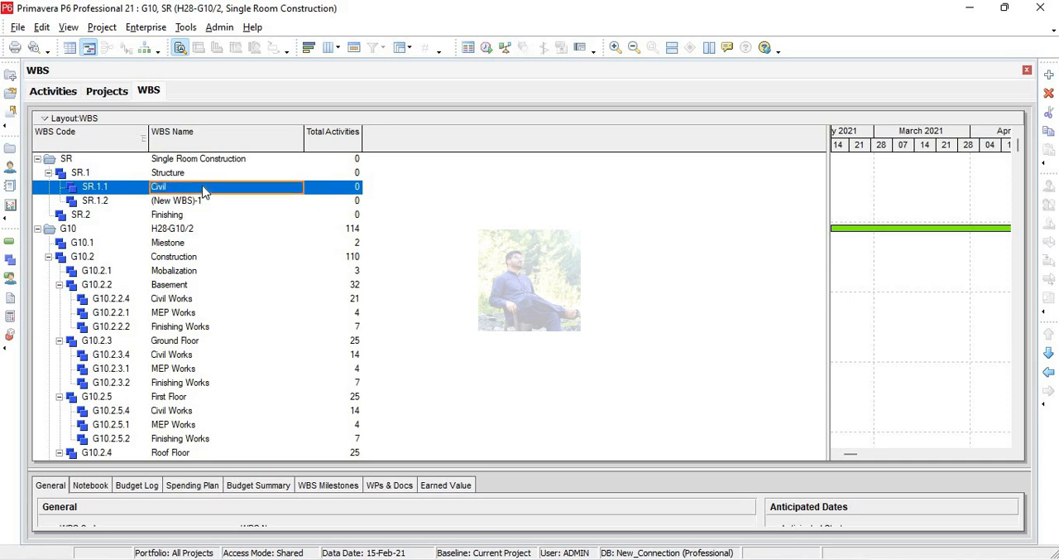
key("Down")
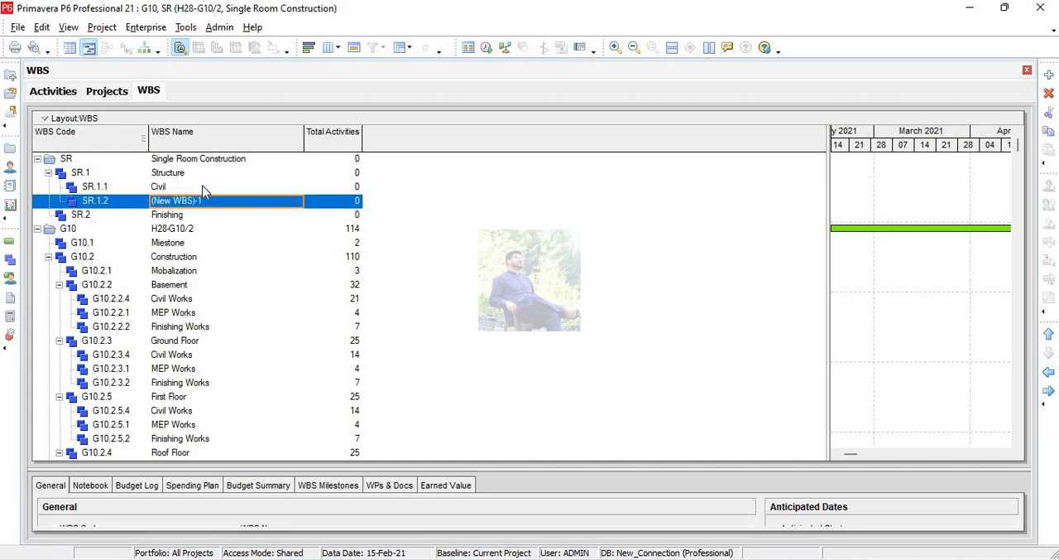
type("MEP")
key("Return")
Add two WBS elements at the same level under Finishing.
left_click(181, 218)
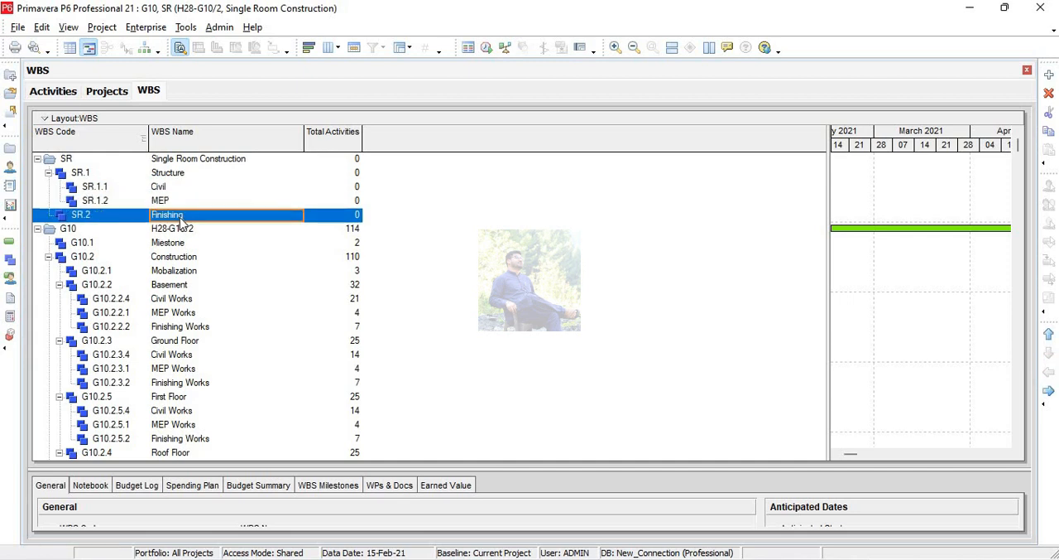
left_click(1048, 75)
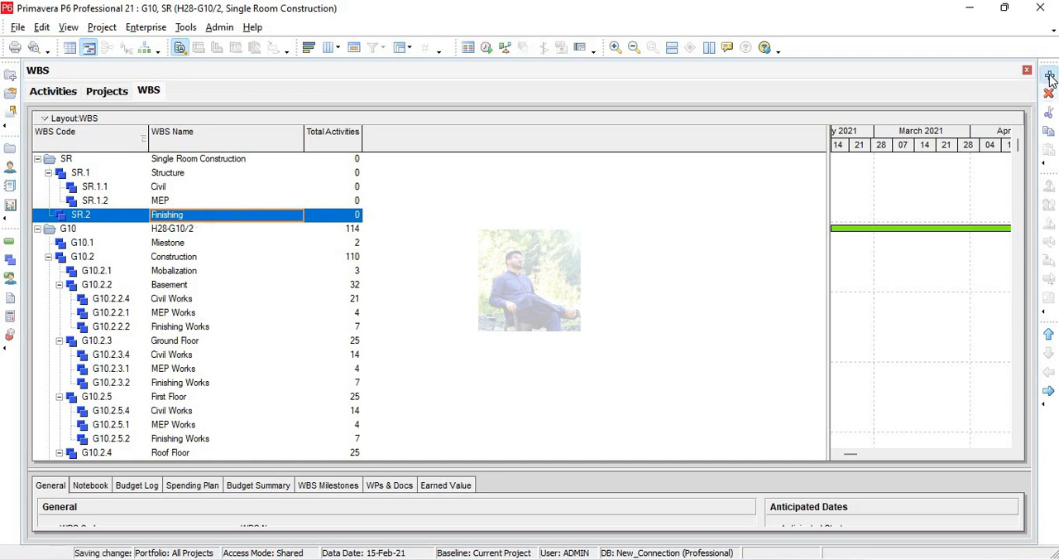
left_click(1048, 75)
left_click(186, 241)
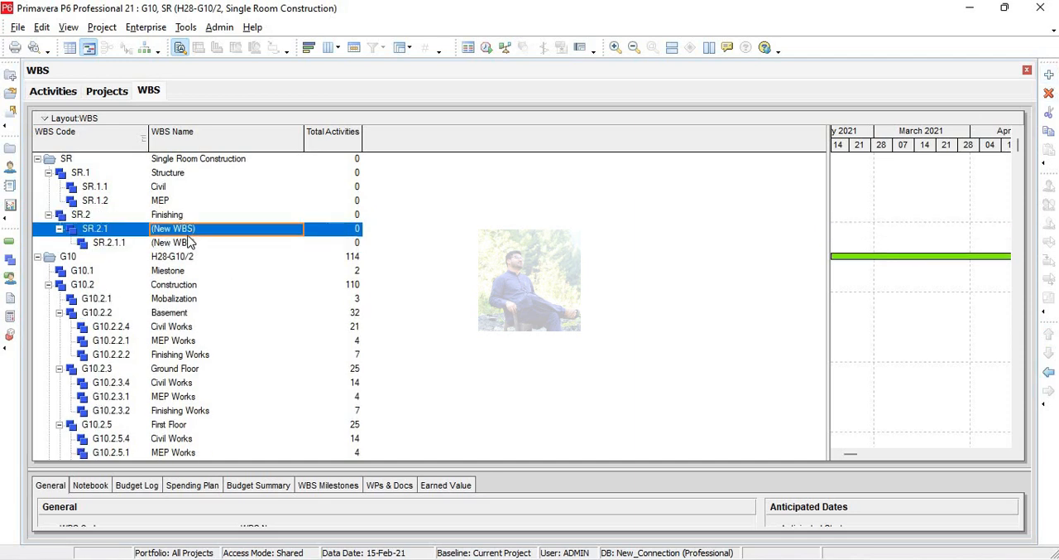
left_click(1048, 372)
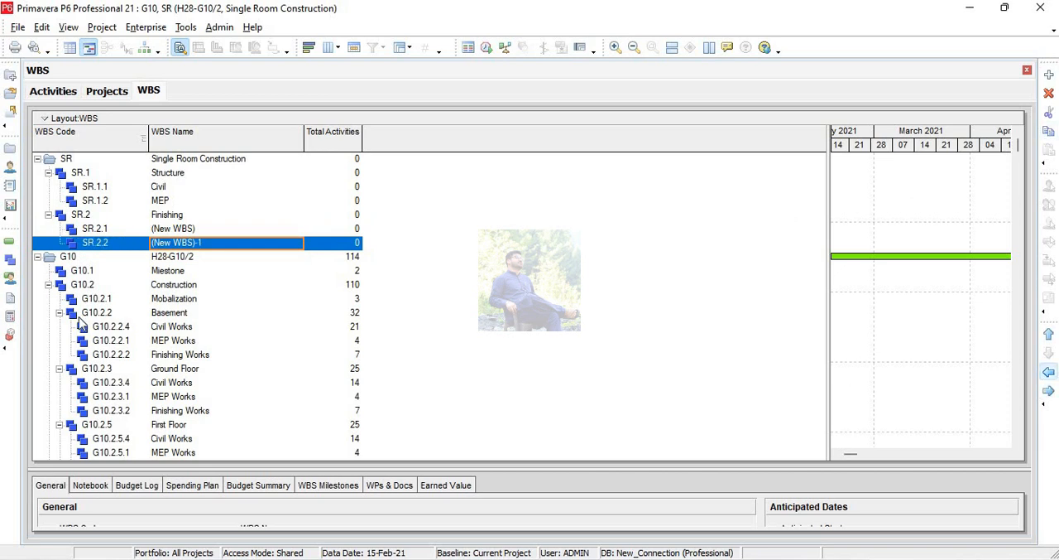
Name the two WBS elements under Finishing Civil and MEP.
left_click(204, 228)
left_click(205, 227)
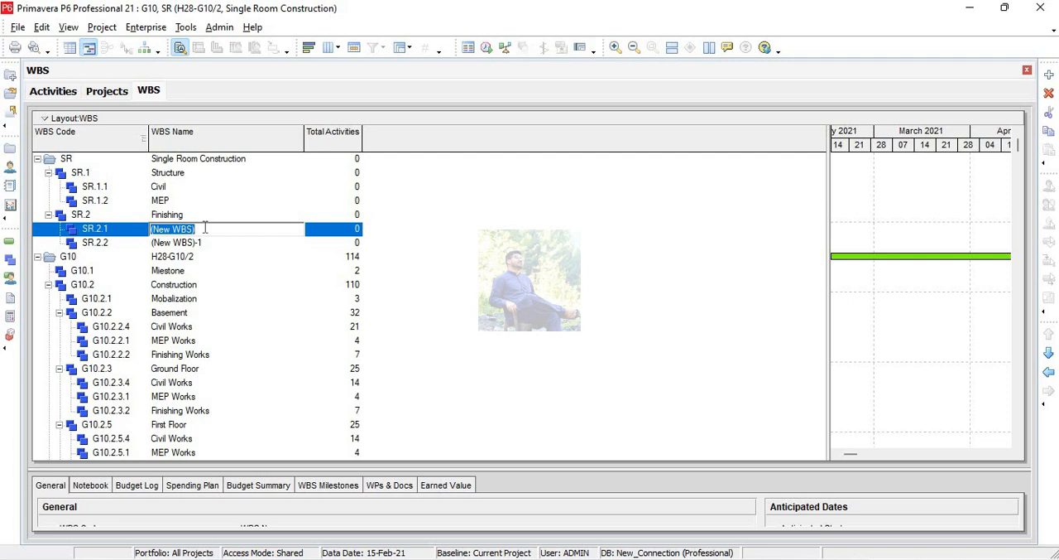
type("c")
left_click(206, 232)
key("Down")
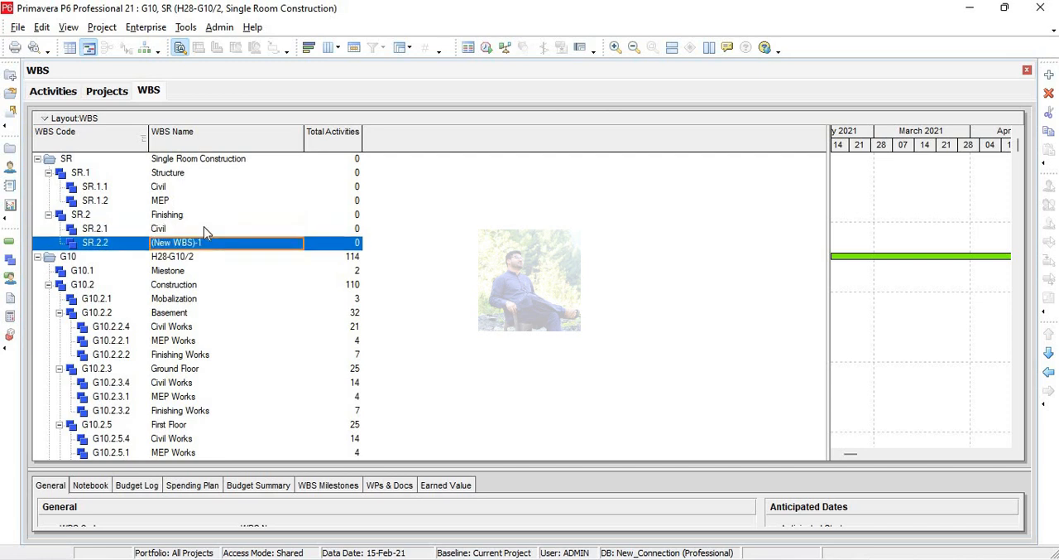
type("MEP")
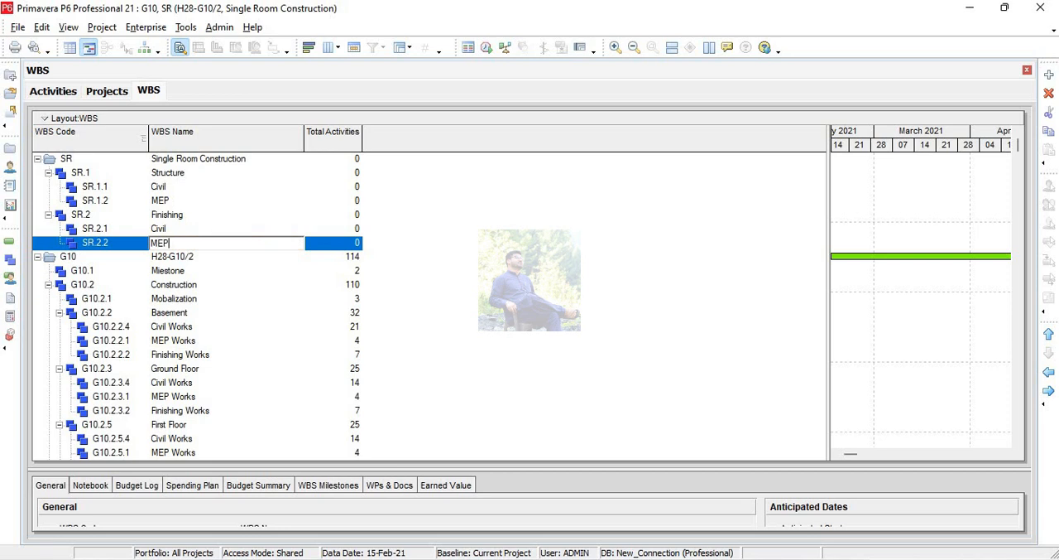
key("Return")
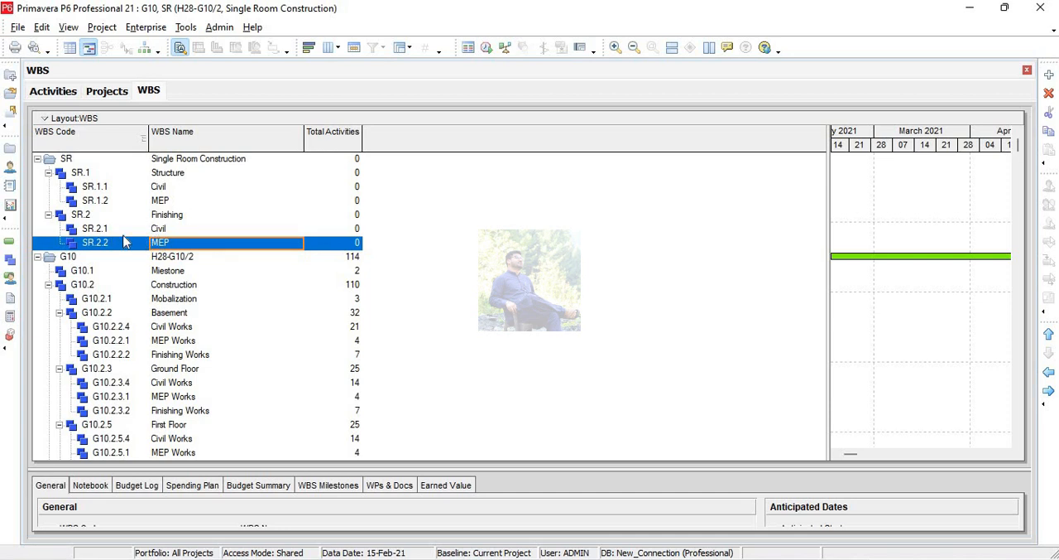
Show the activities of the open projects and check how the Single Room Construction WBS is listed there.
left_click(10, 241)
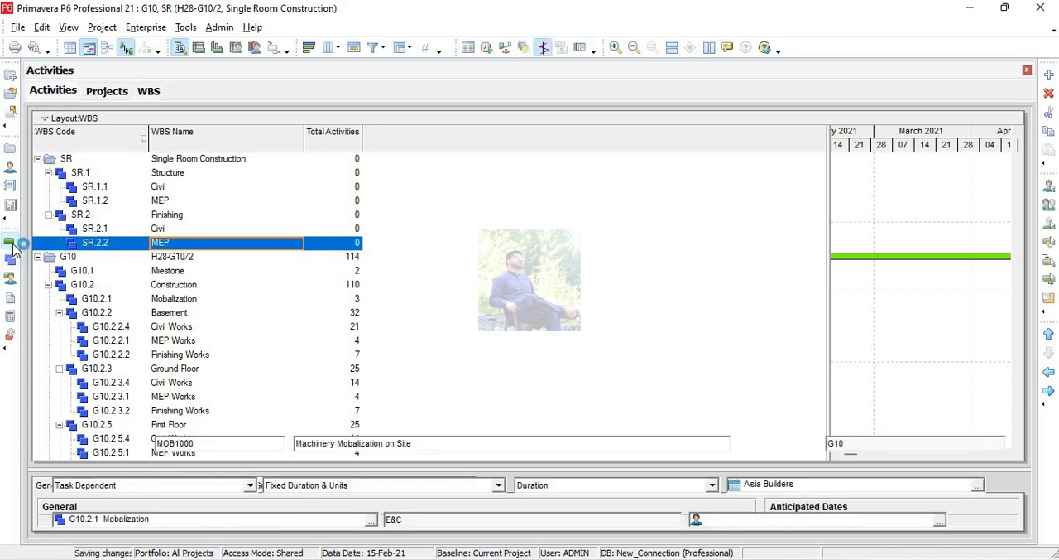
scroll(267, 255, "down", 2)
scroll(249, 261, "up", 1)
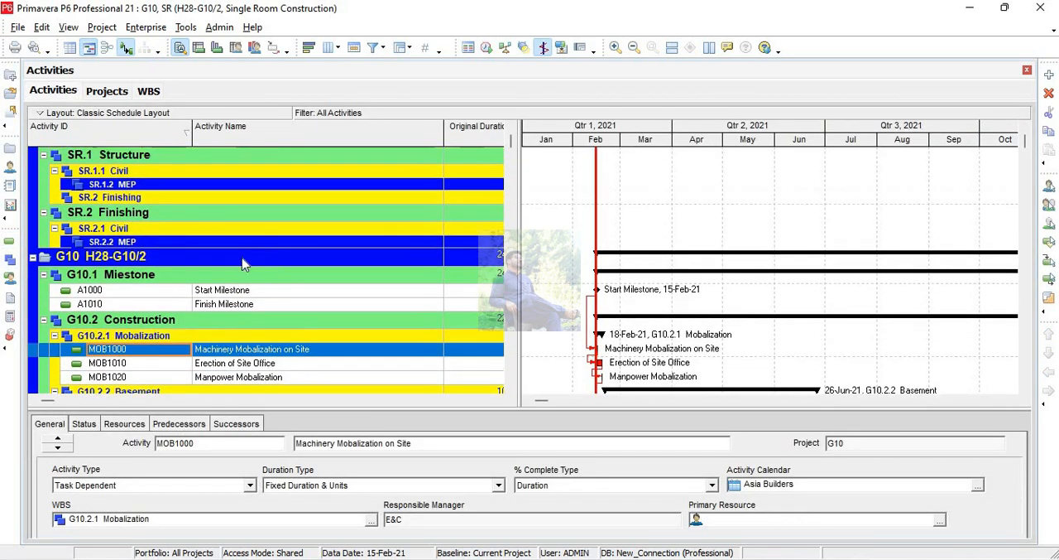
scroll(126, 245, "up", 1)
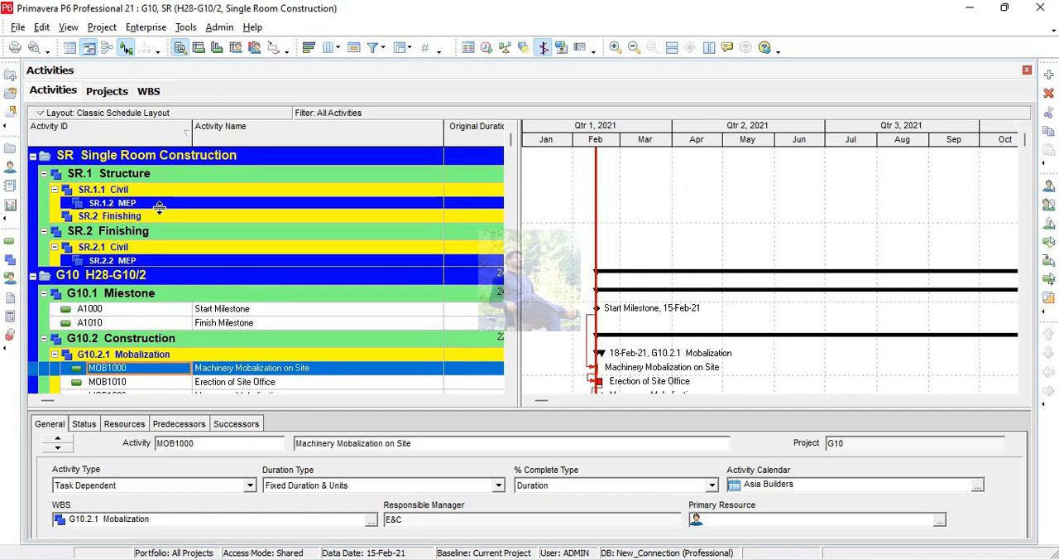
left_click(211, 311)
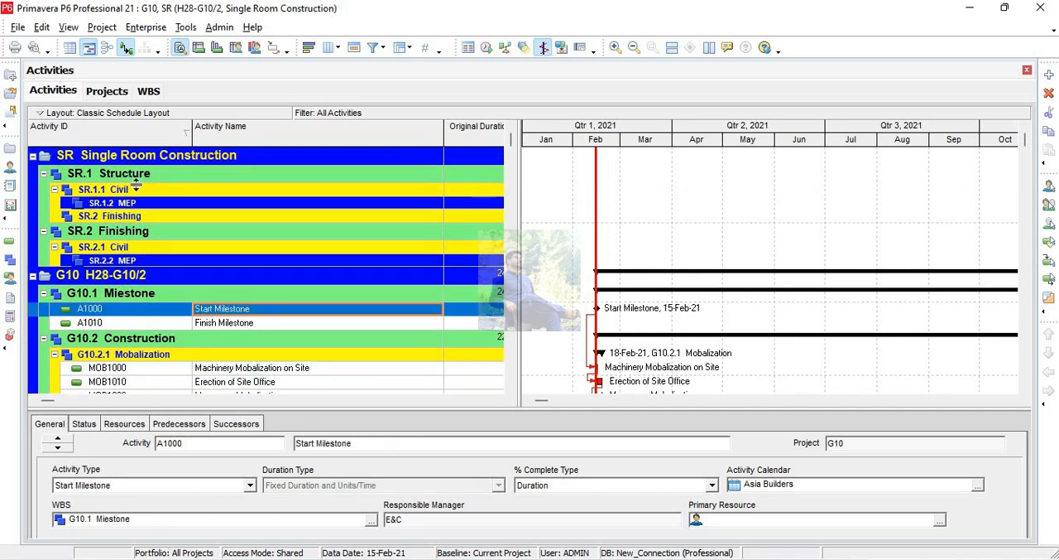
Open the Single Room Construction project on its own and display its WBS as a chart.
left_click(1027, 70)
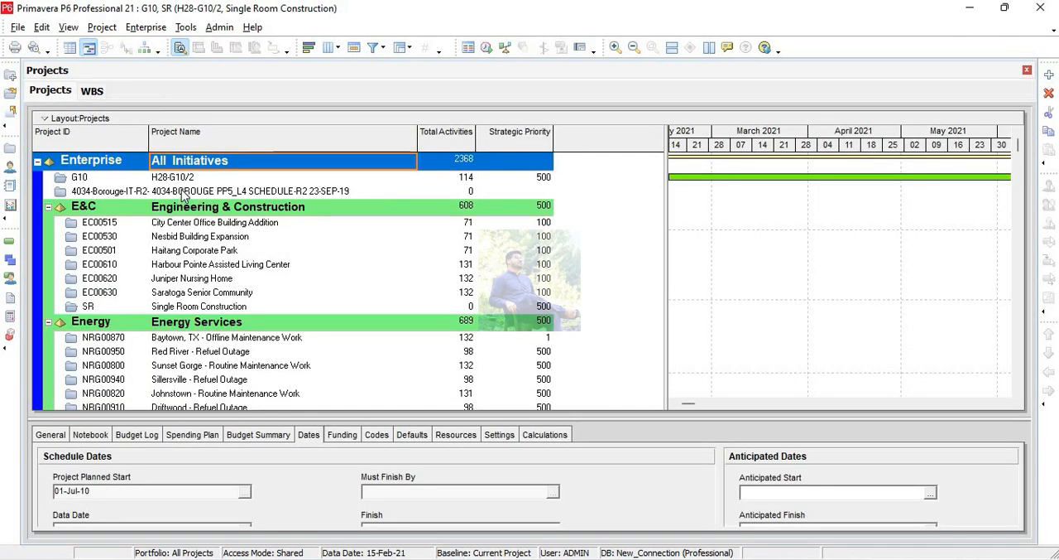
left_click(234, 308)
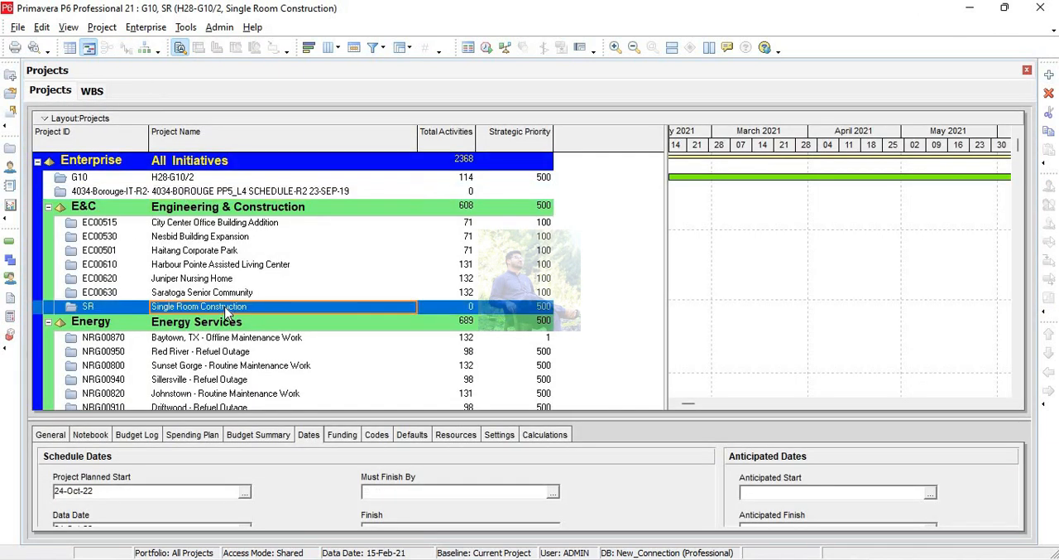
right_click(234, 315)
left_click(282, 178)
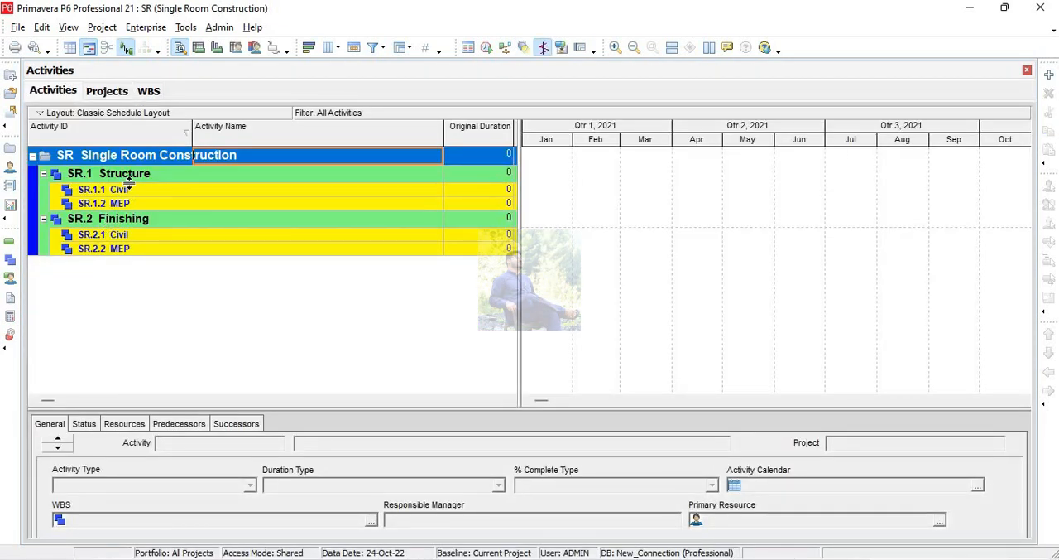
left_click(10, 259)
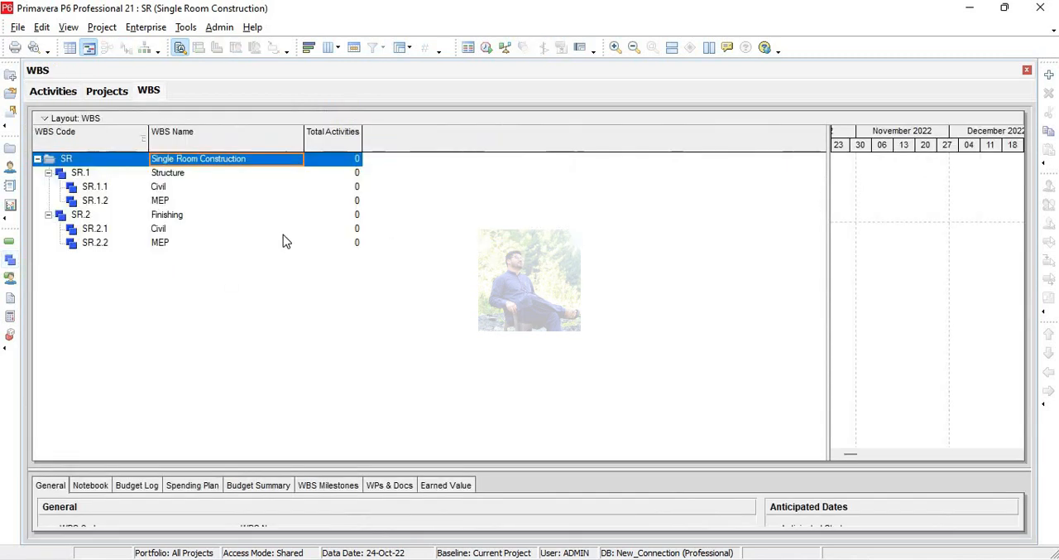
left_click(145, 49)
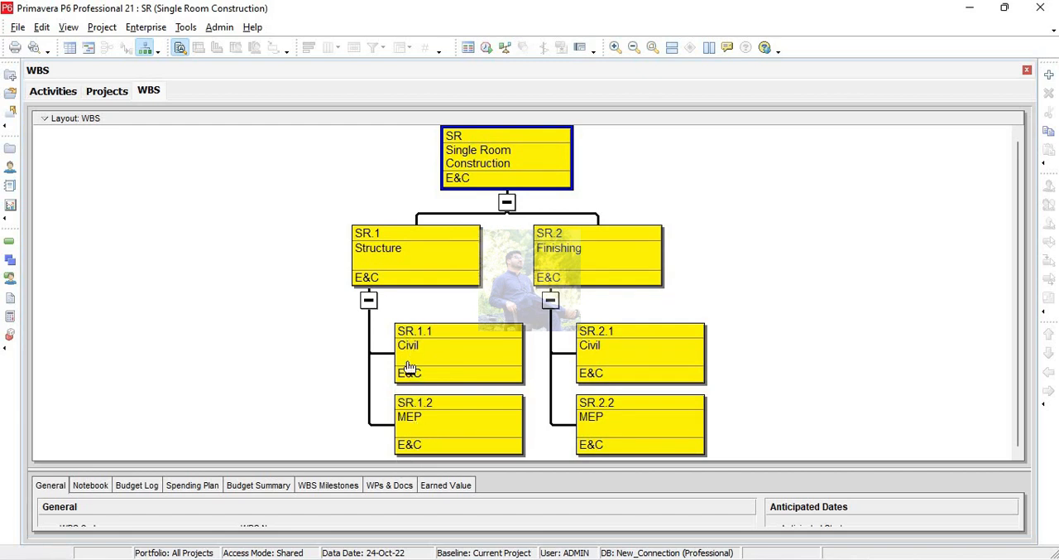
Add an activity named Foundation under the Civil element of Structure in the Activities view.
left_click(10, 242)
left_click(163, 194)
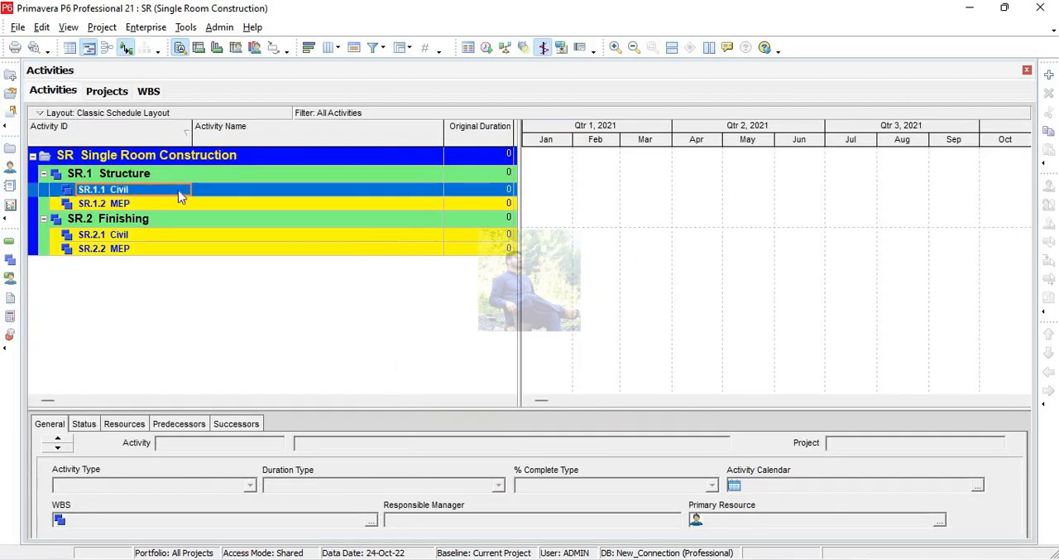
left_click(1051, 77)
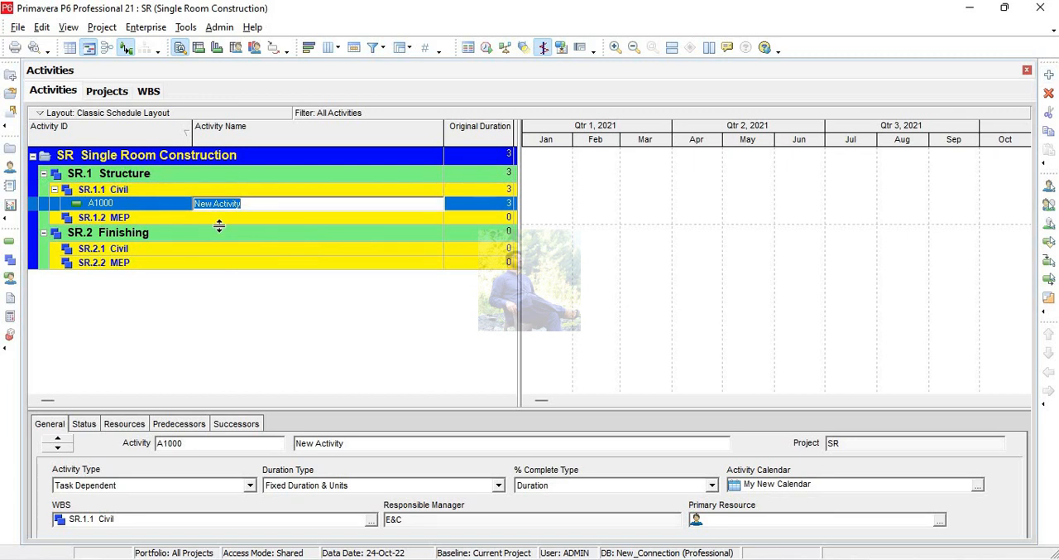
key("BackSpace")
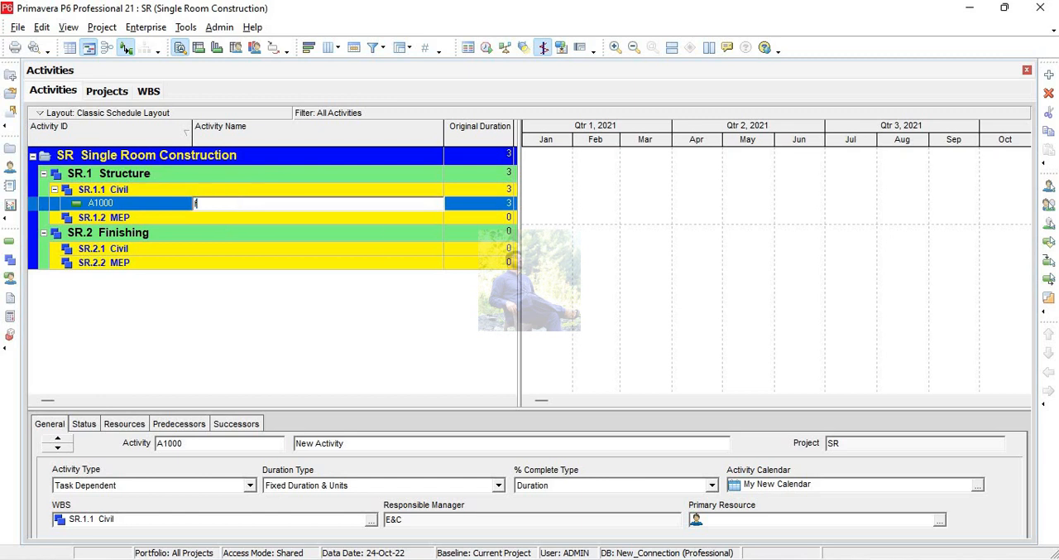
type("Foundation")
key("Return")
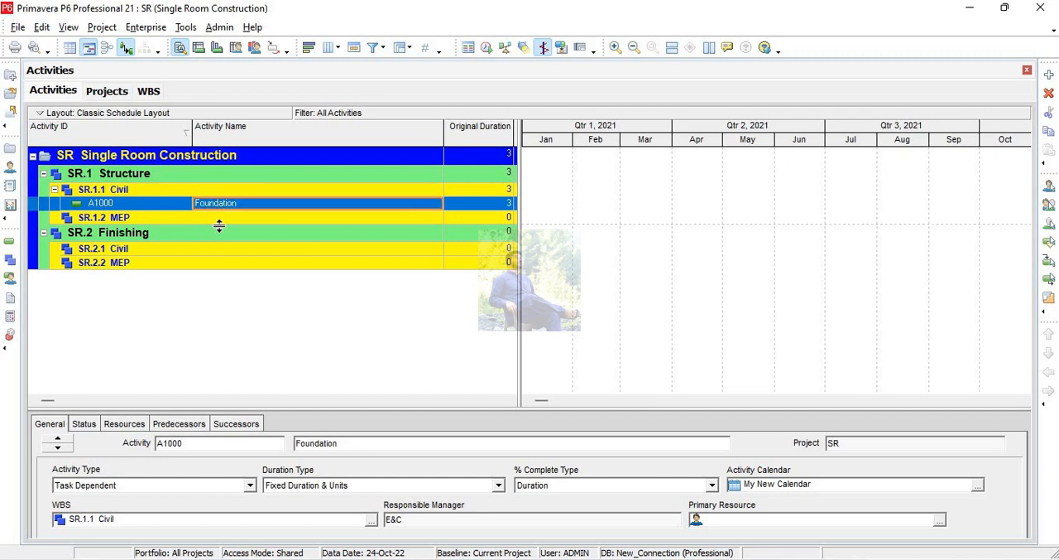
Add two more activities under the Civil element of Structure and name the first of them Wall.
left_click(1049, 74)
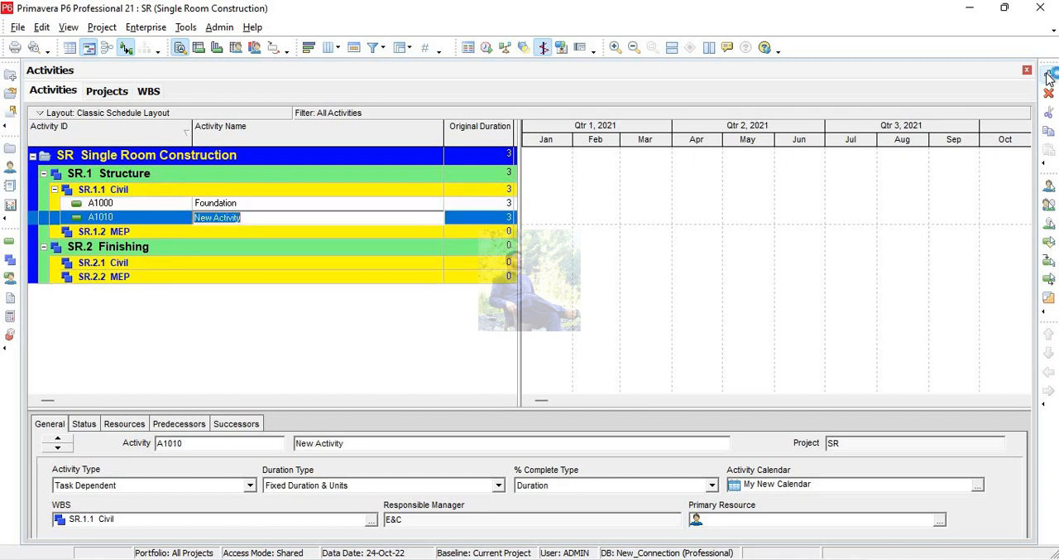
left_click(1048, 74)
left_click(255, 220)
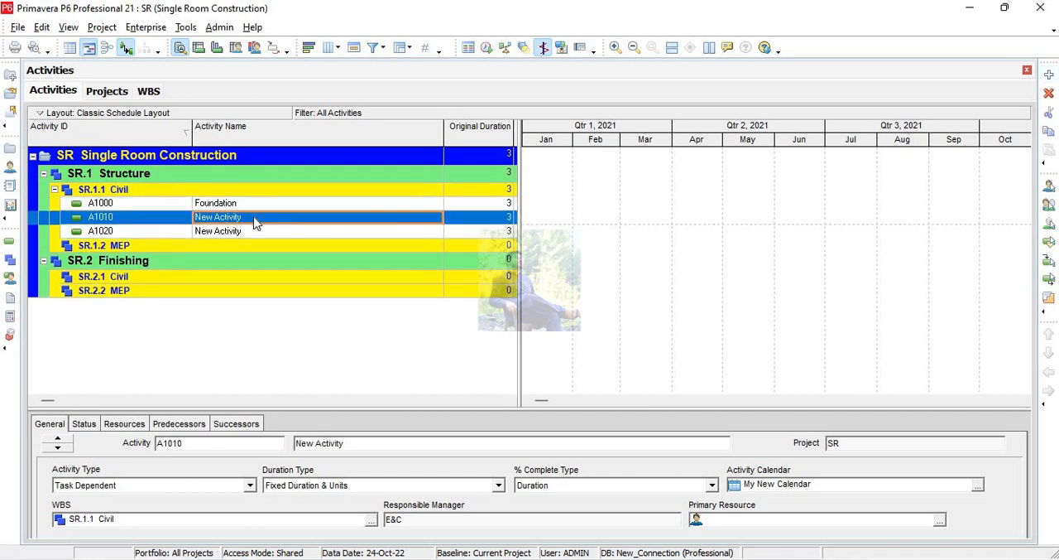
left_click(255, 219)
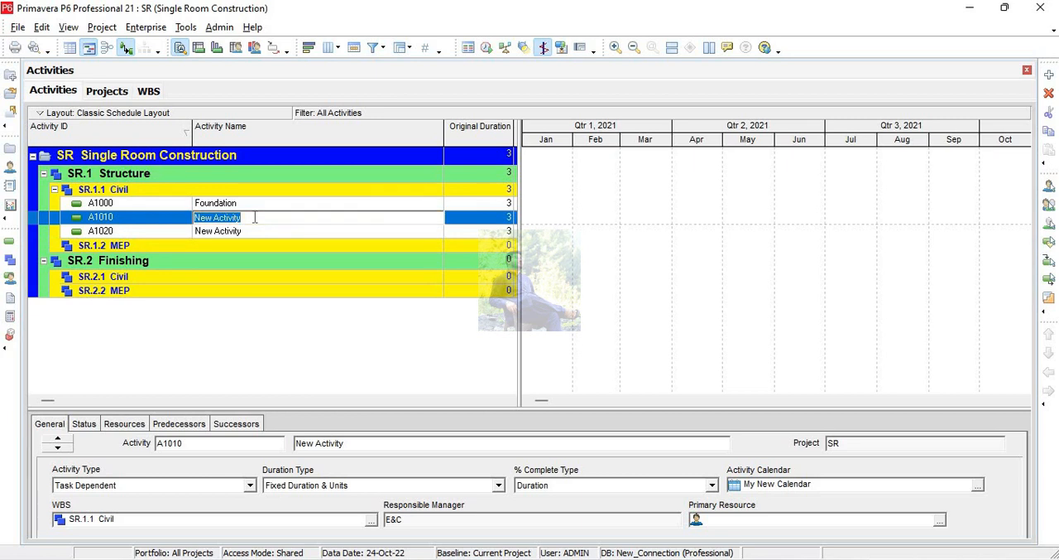
type("W")
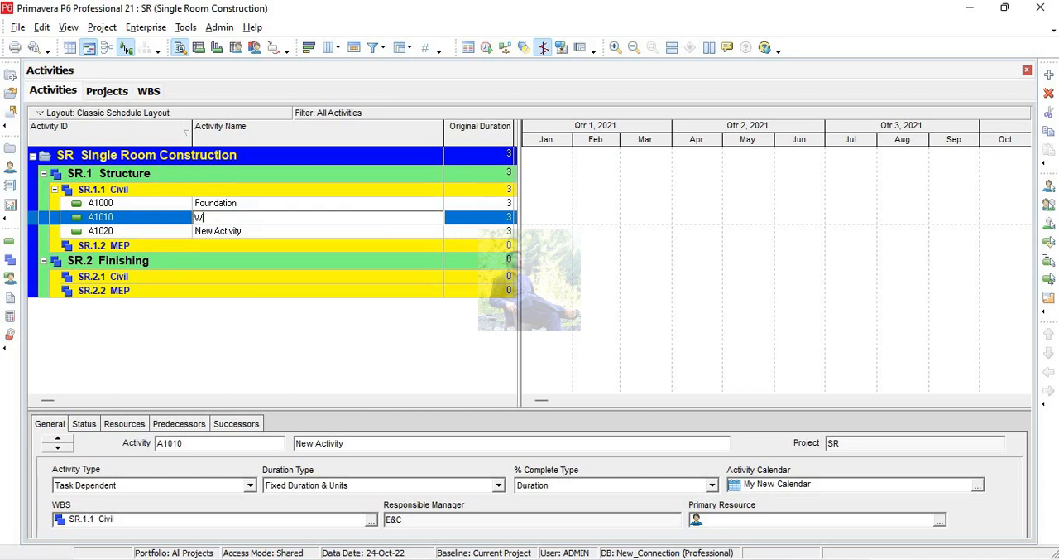
key("BackSpace")
type("Wall")
key("Return")
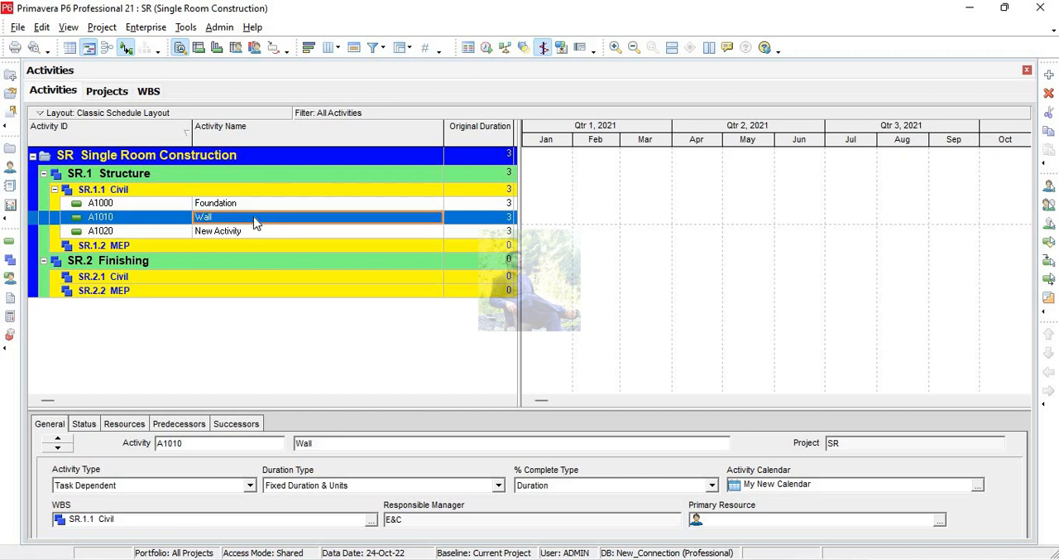
Name the last new activity under the Civil element of Structure Slab.
key("Down")
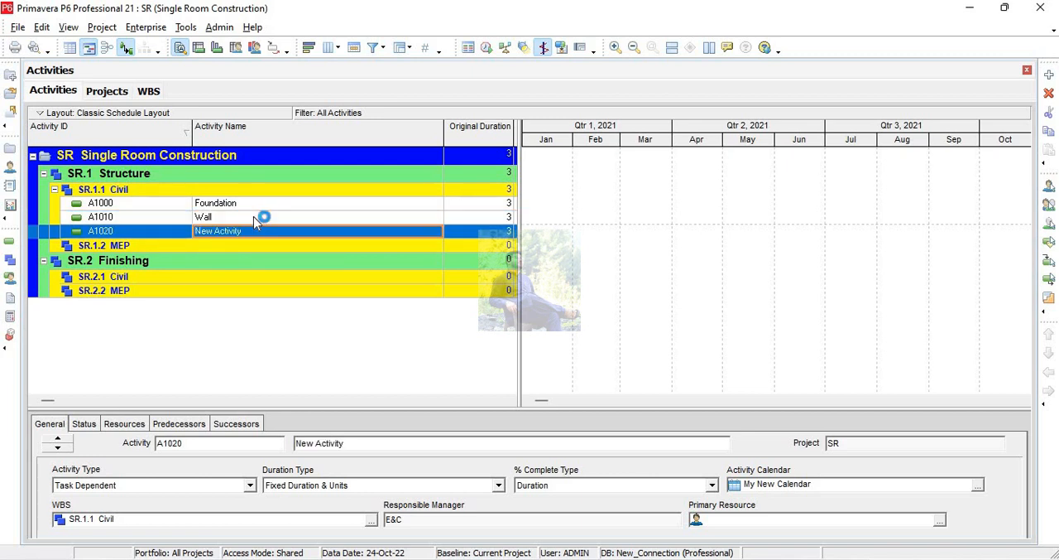
type("S")
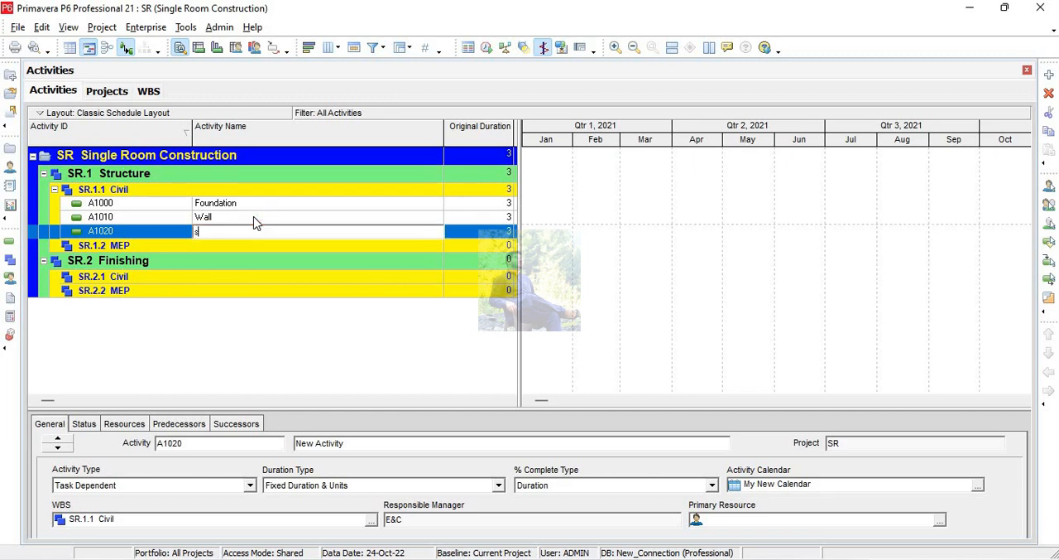
type("lab")
key("Return")
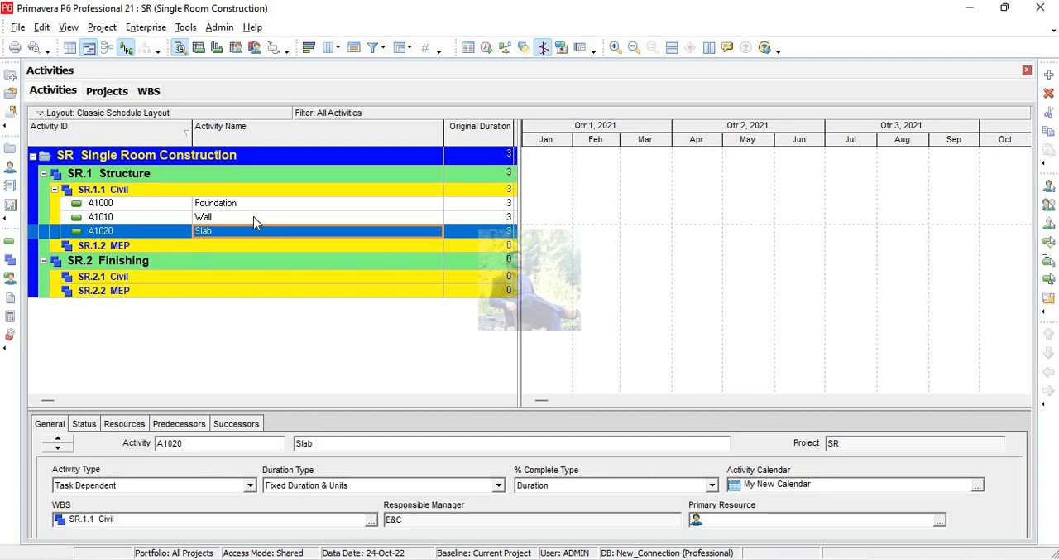
Add three activities under the MEP element of Structure and name the first one Plumbing Work.
left_click(148, 246)
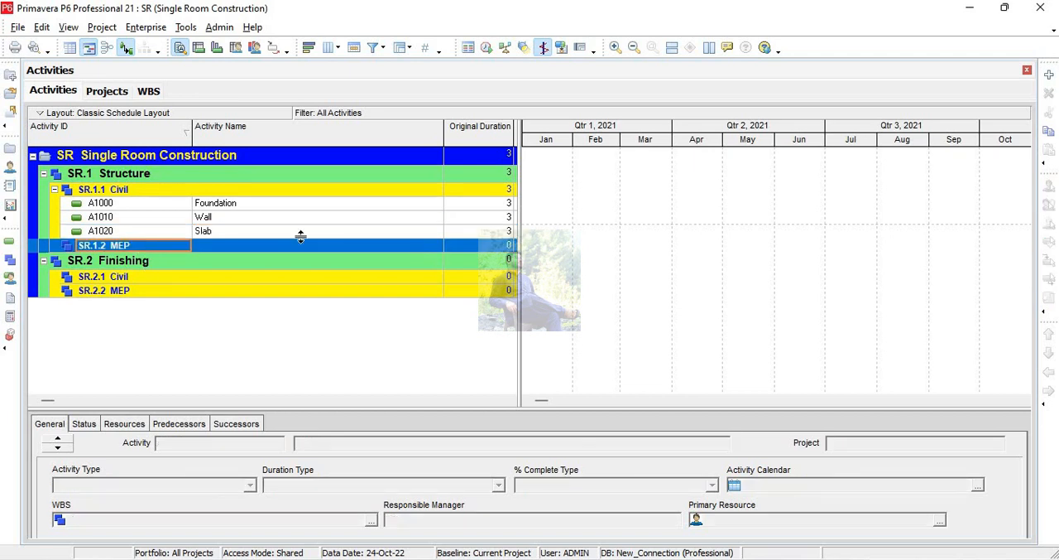
left_click(1049, 76)
left_click(1049, 76)
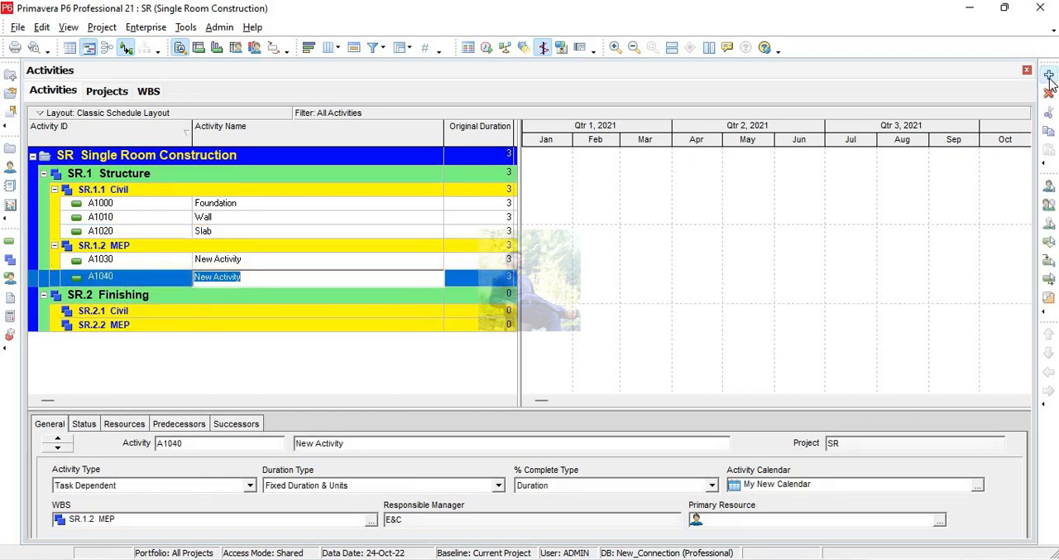
left_click(1049, 76)
left_click(253, 263)
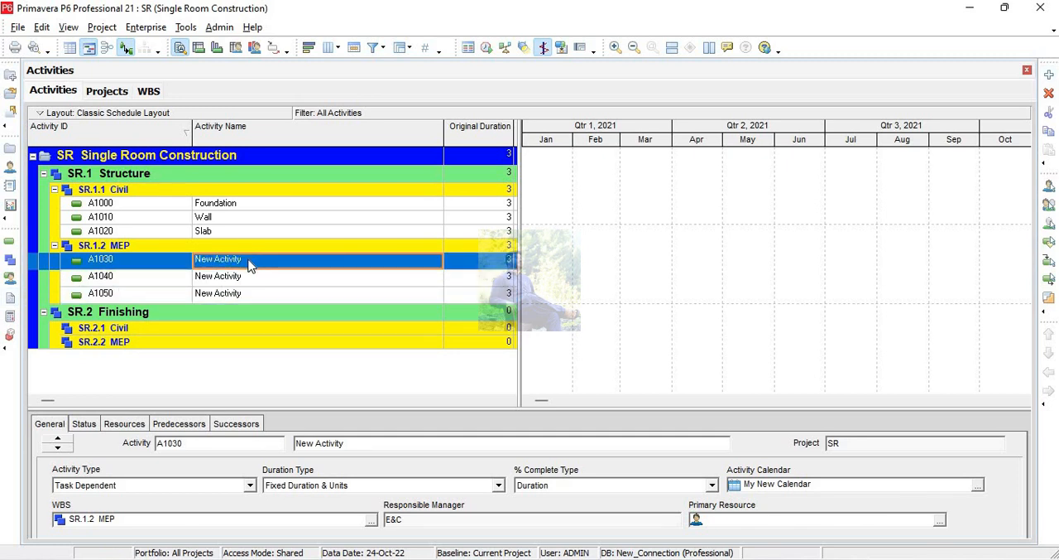
type("Plum")
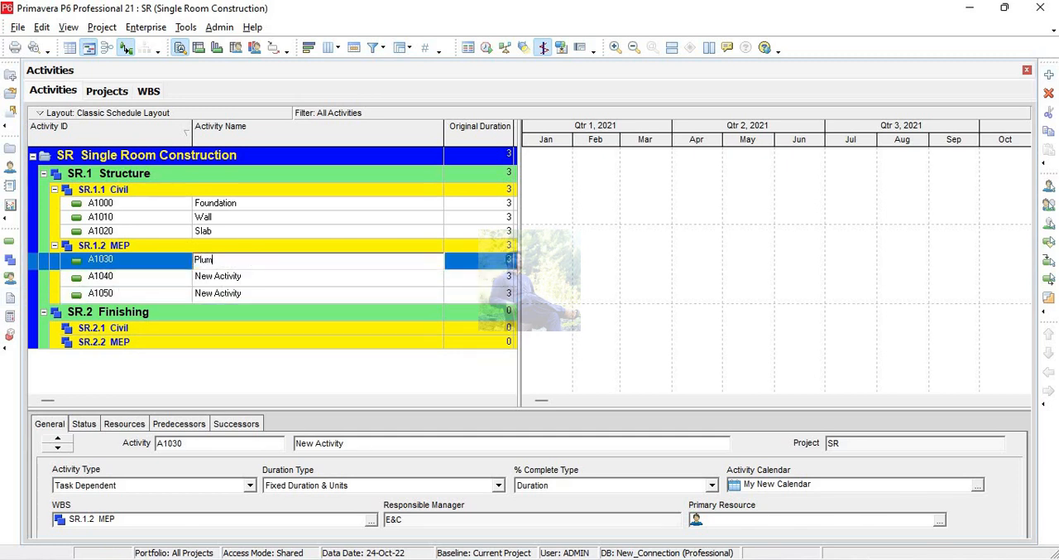
type("bing Work")
key("Return")
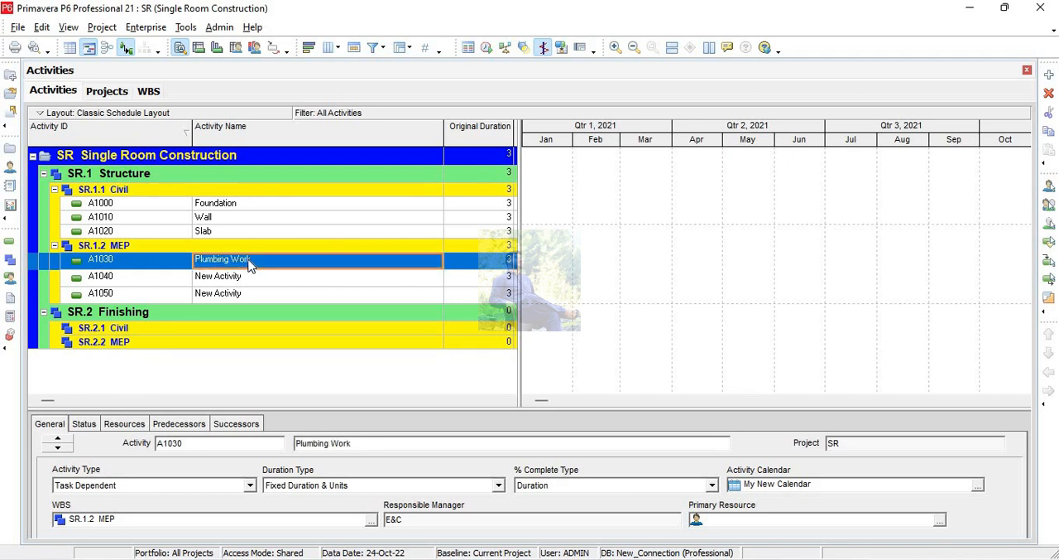
Name the second activity under the MEP element of Structure Electrical Work.
key("Down")
type("Ele")
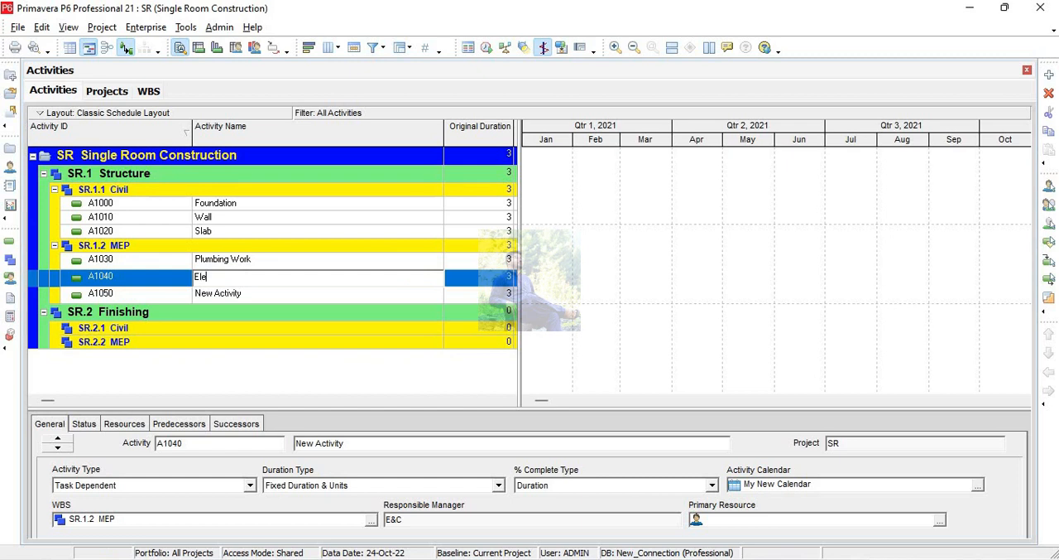
type("ctrical Work")
key("Return")
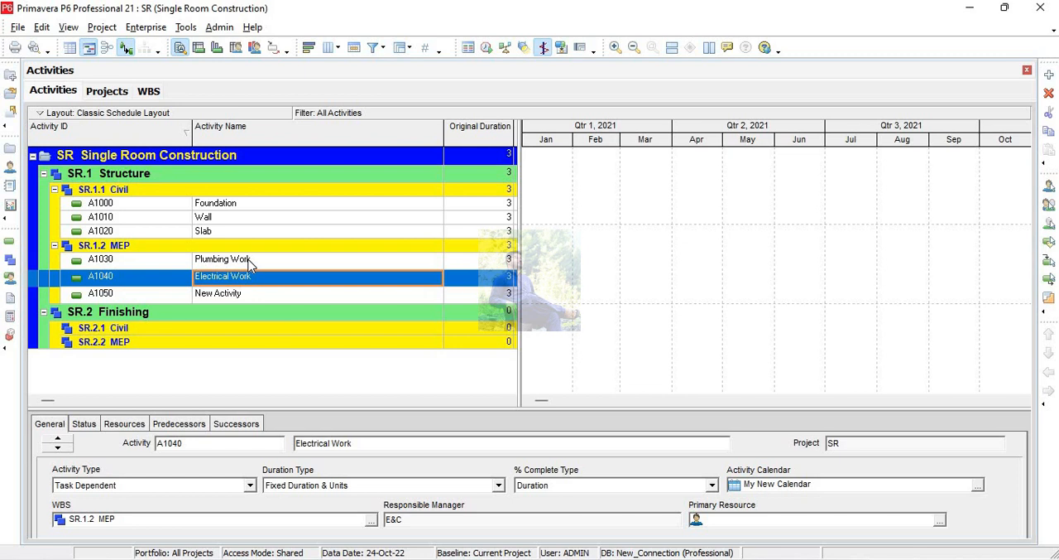
Delete the unnamed third activity under the MEP element of Structure.
left_click(221, 296)
left_click(1048, 93)
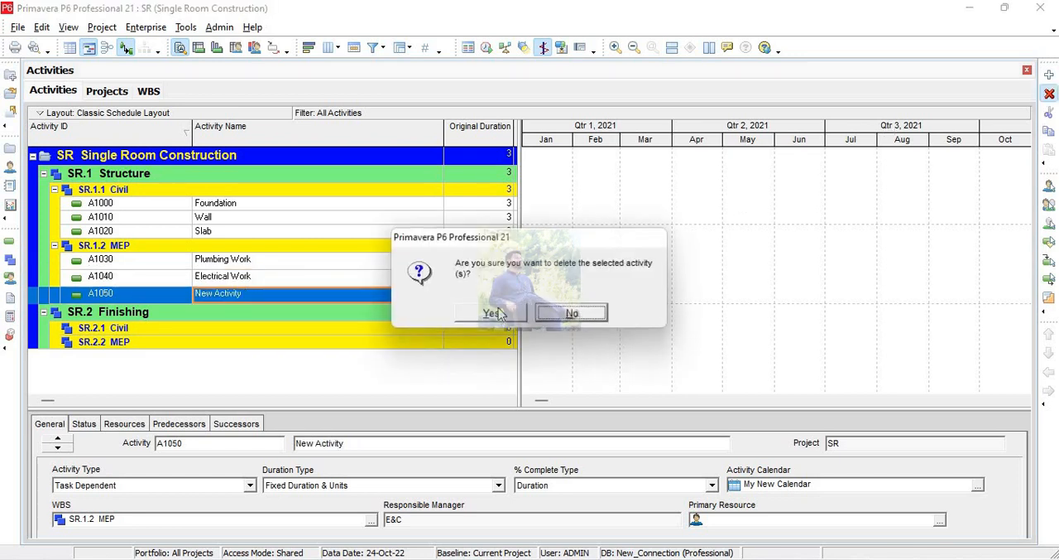
left_click(498, 317)
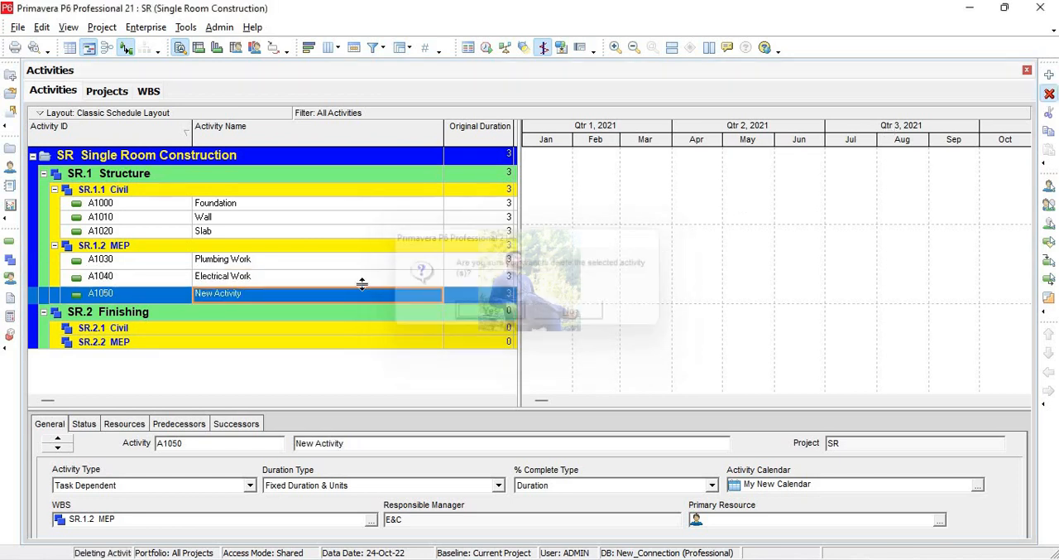
Add two activities under the Civil element of Finishing and name the first one Painting.
left_click(147, 309)
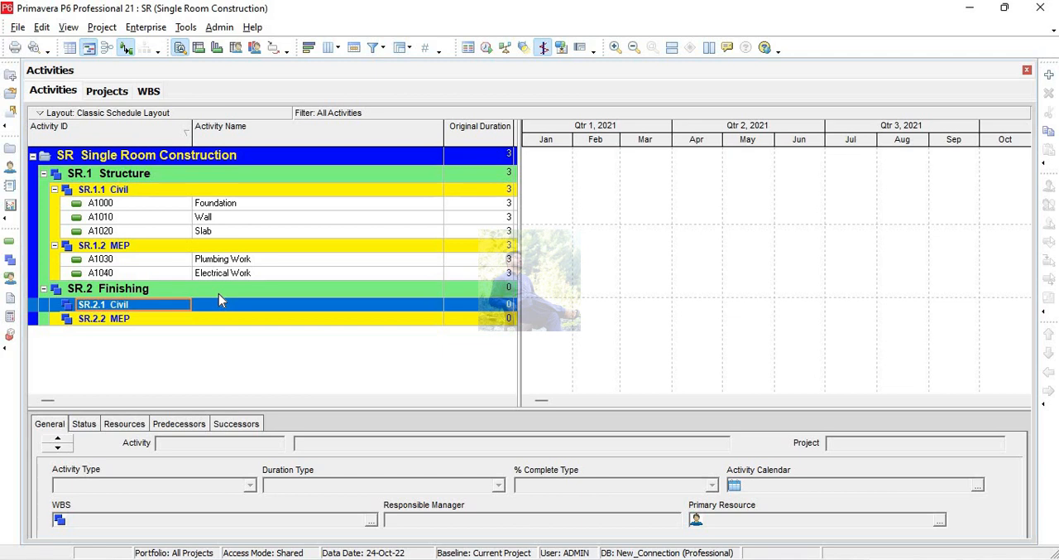
left_click(1050, 76)
left_click(1050, 76)
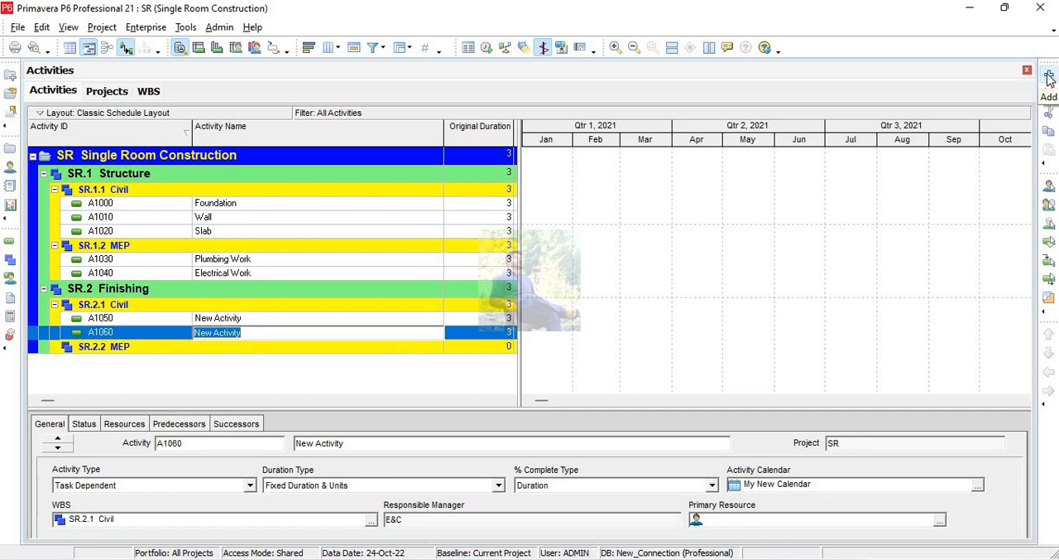
left_click(259, 318)
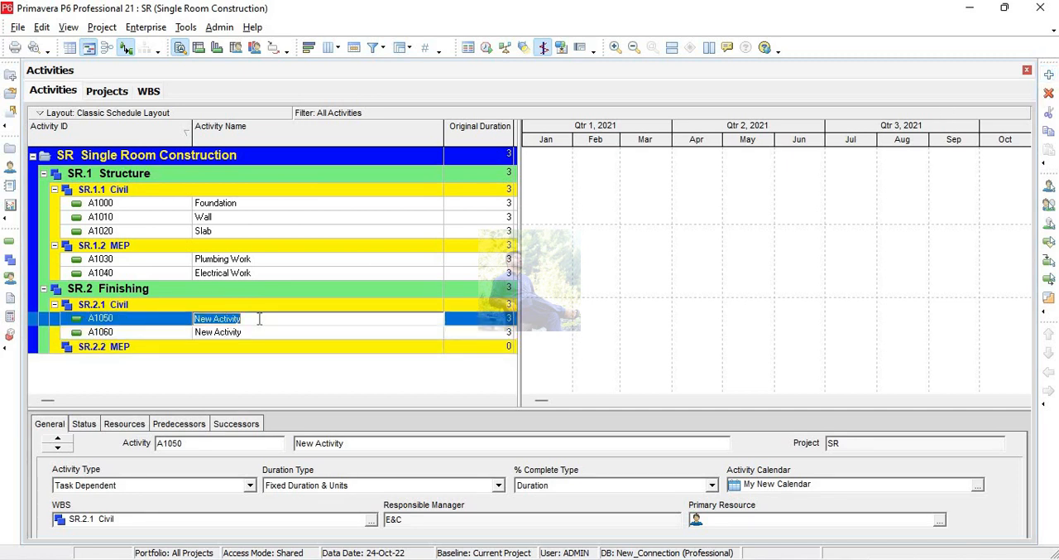
type("Painting")
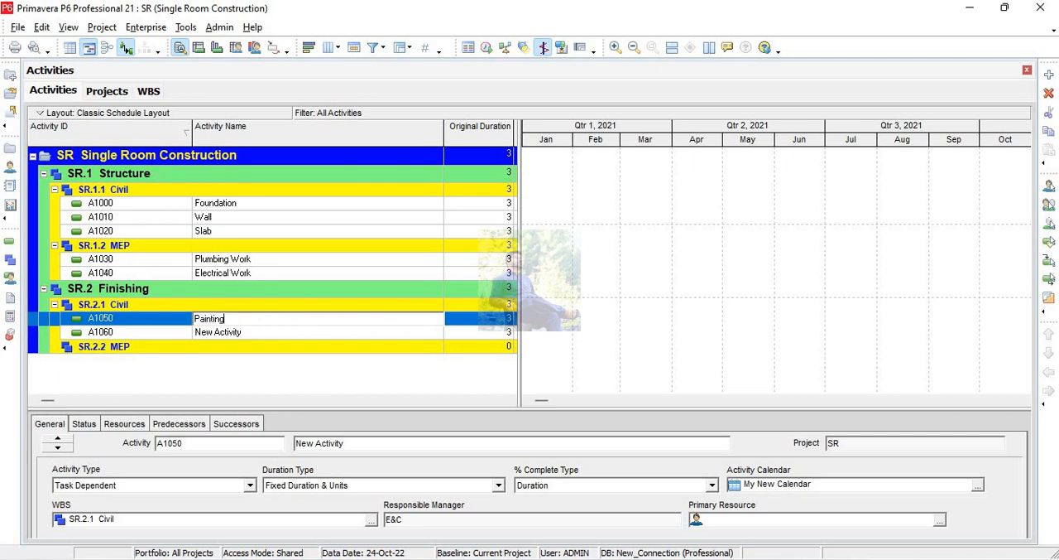
key("Return")
key("Tab")
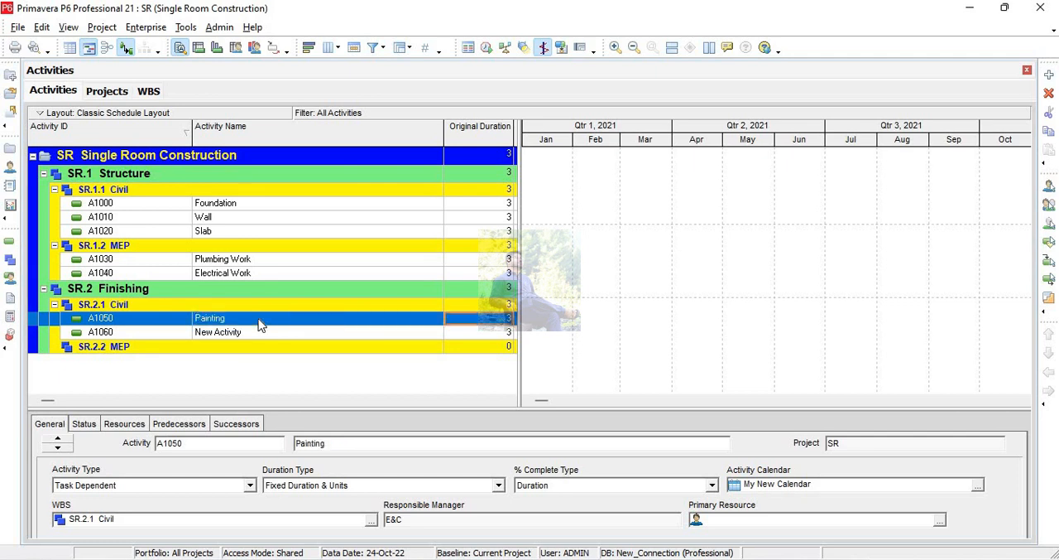
Name the second activity under the Civil element of Finishing Wallpaper Installation.
key("Down")
left_click(260, 331)
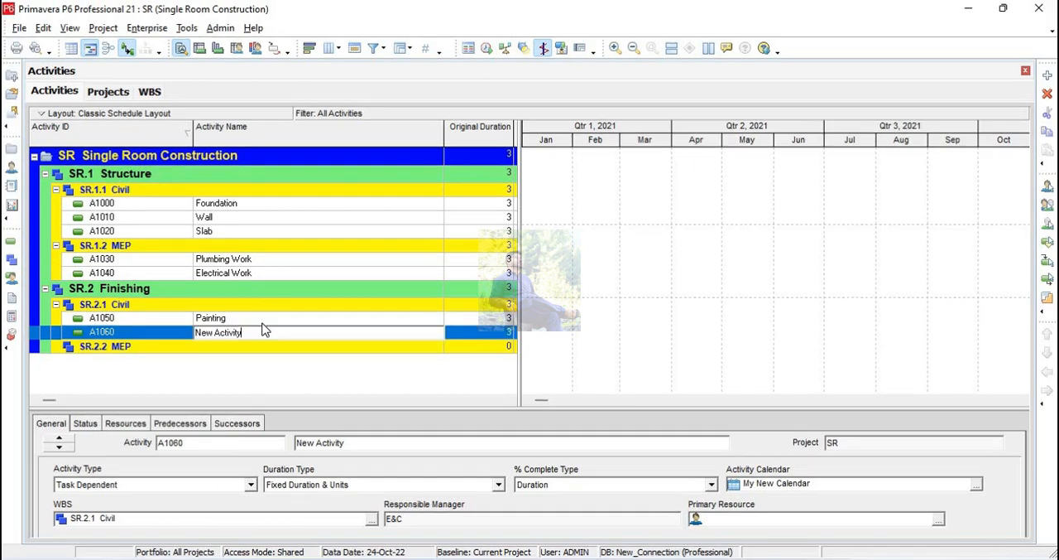
left_click_drag(219, 332, 158, 333)
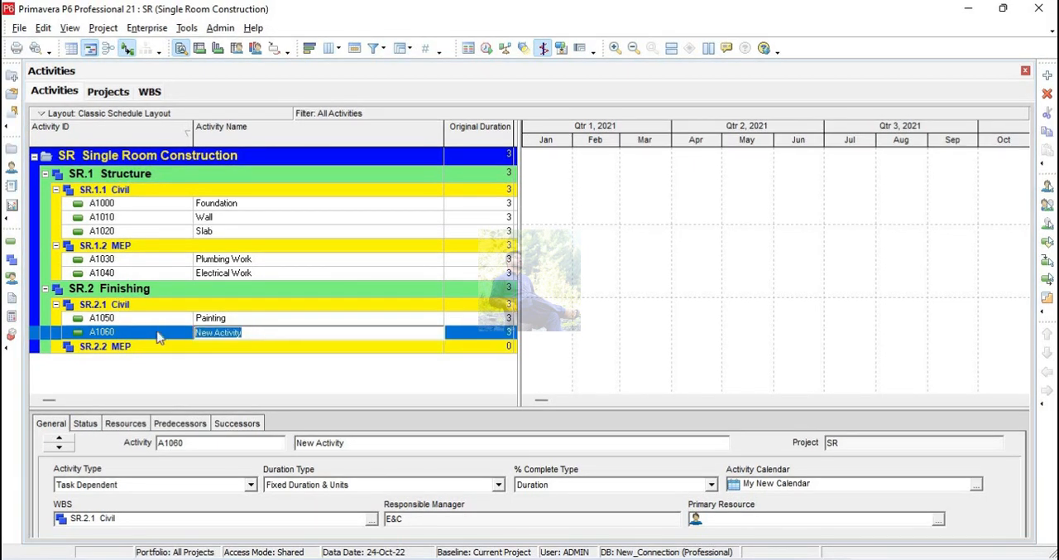
type("w")
key("BackSpace")
type("Wa")
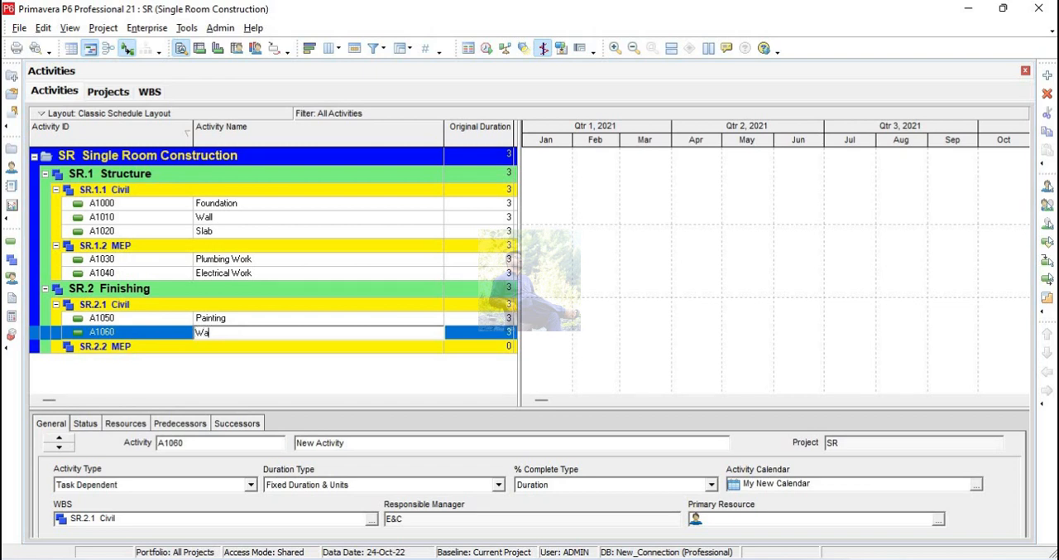
type("llpaper Installation")
left_click(160, 335)
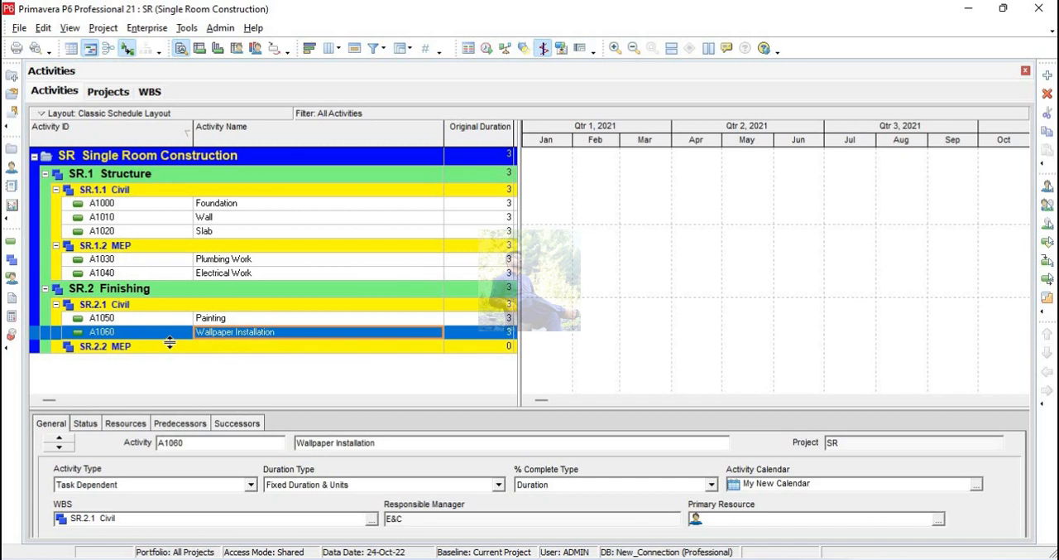
Copy Plumbing Work and Electrical Work from Structure's MEP to Finishing's MEP with all activity information, incrementing the activity IDs by 10.
left_click(174, 348)
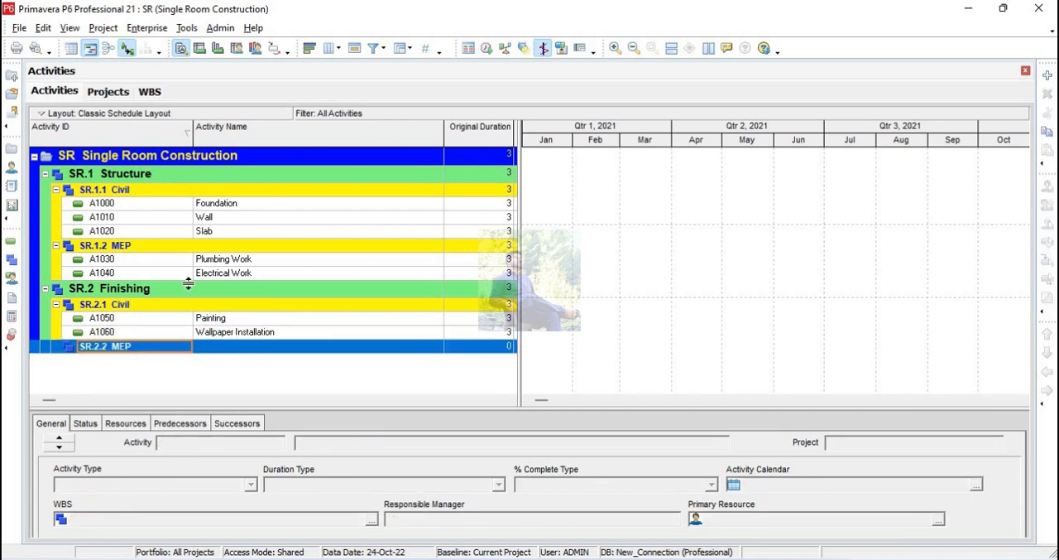
left_click(231, 260)
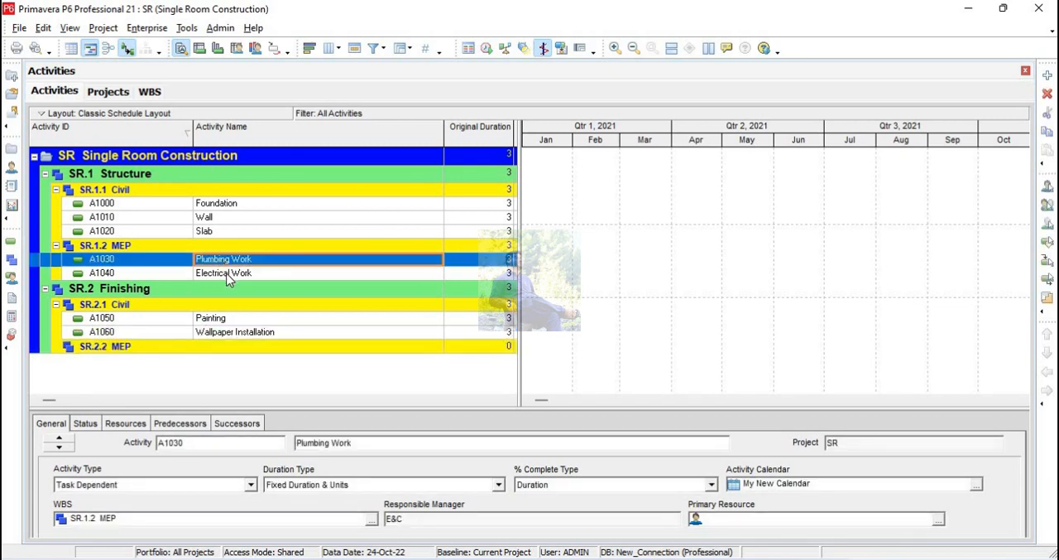
left_click(228, 276, "ctrl")
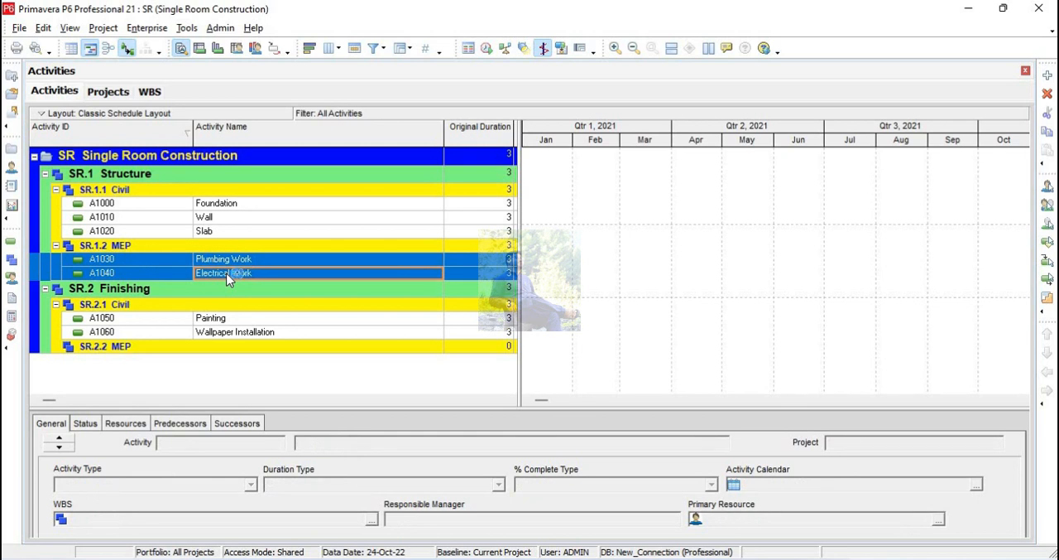
left_click(169, 347)
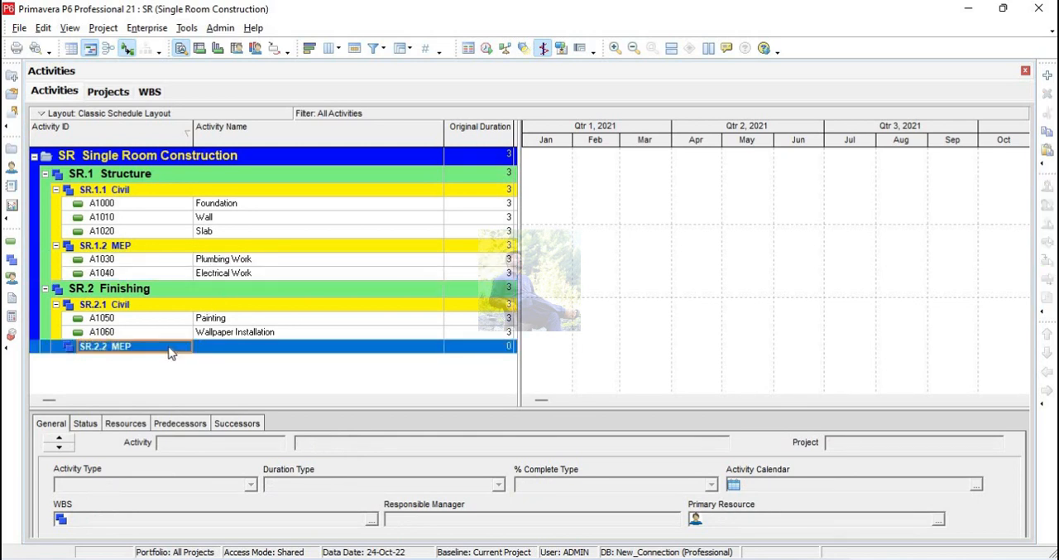
key("ctrl+v")
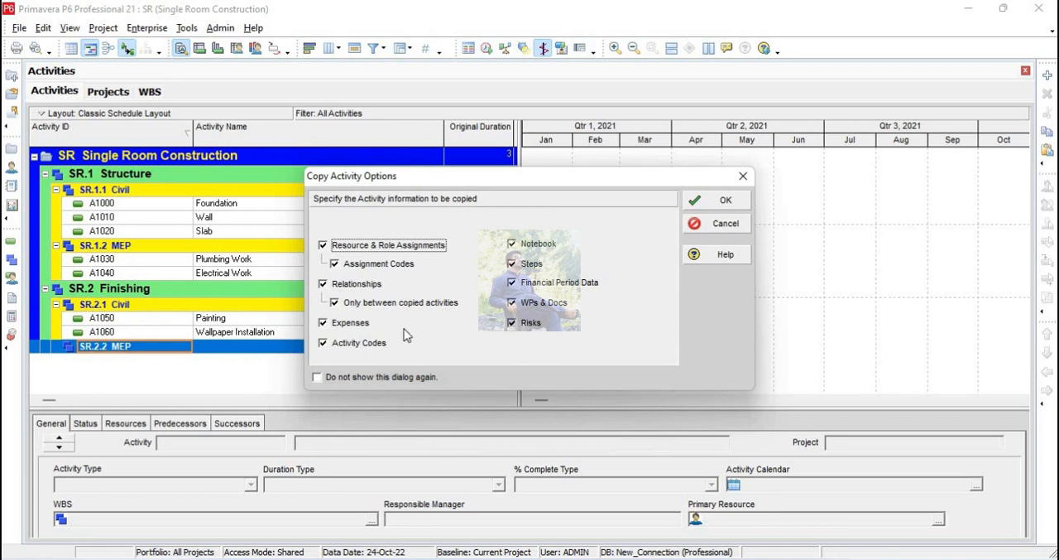
left_click(718, 202)
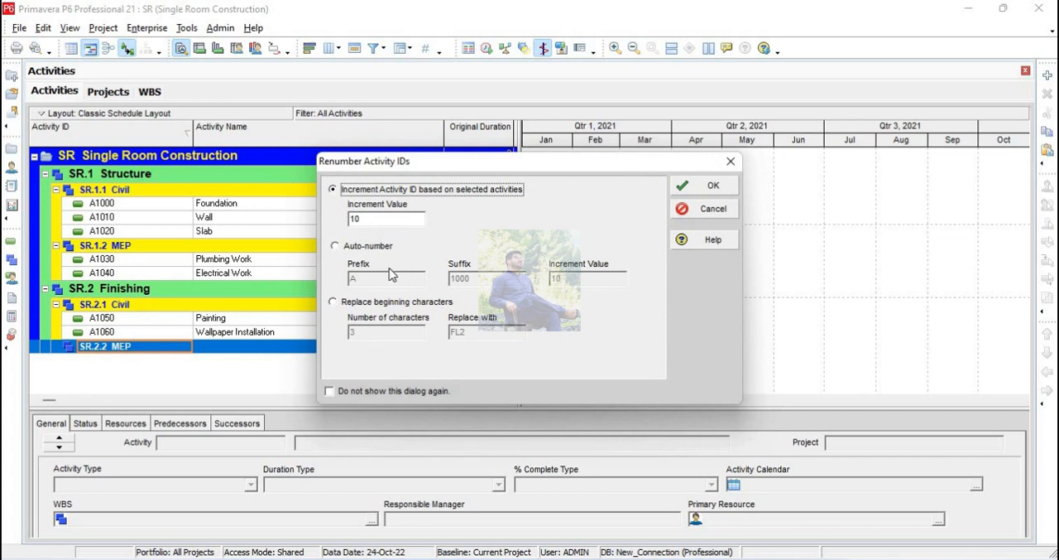
left_click(703, 189)
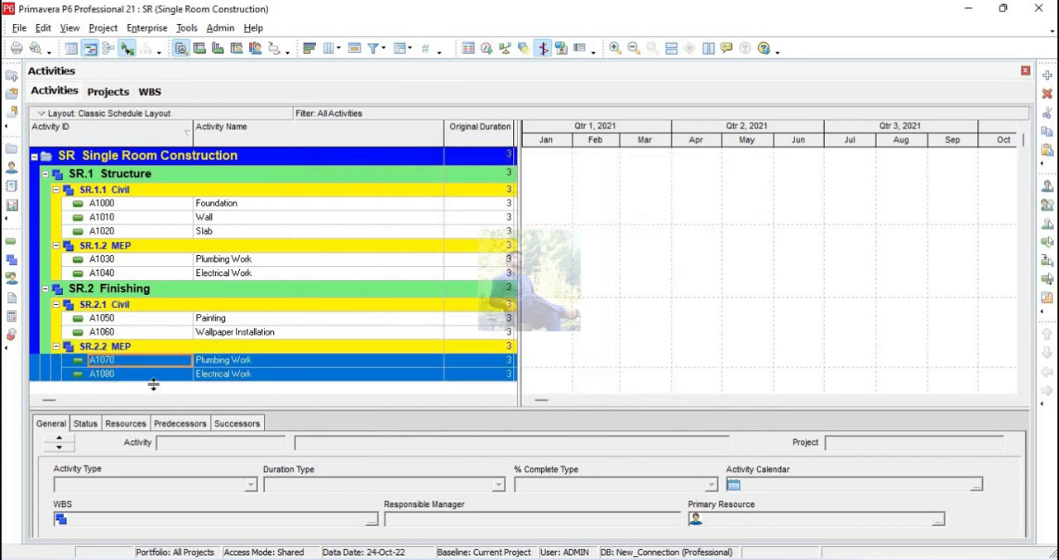
left_click(261, 334)
left_click(238, 361)
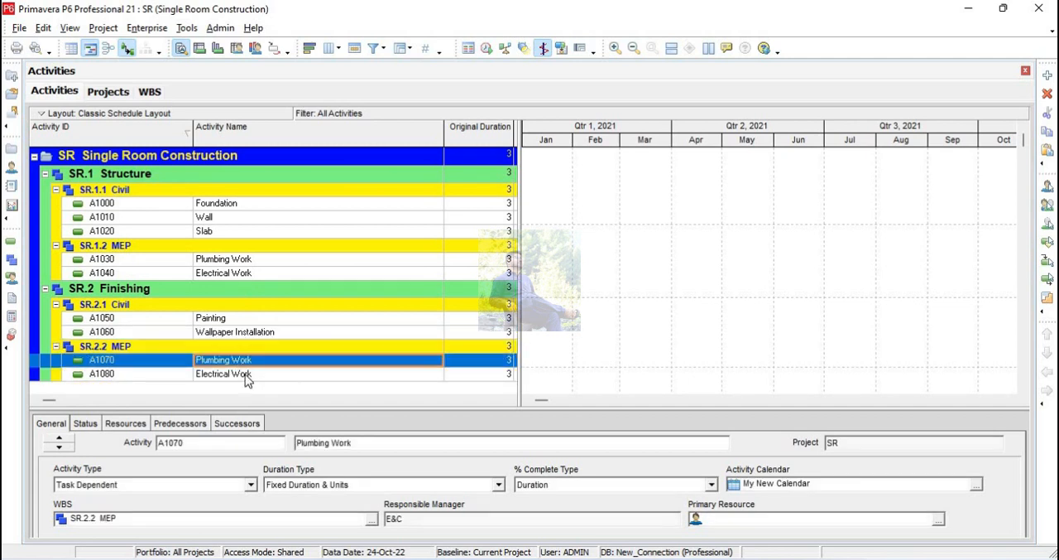
left_click(245, 377)
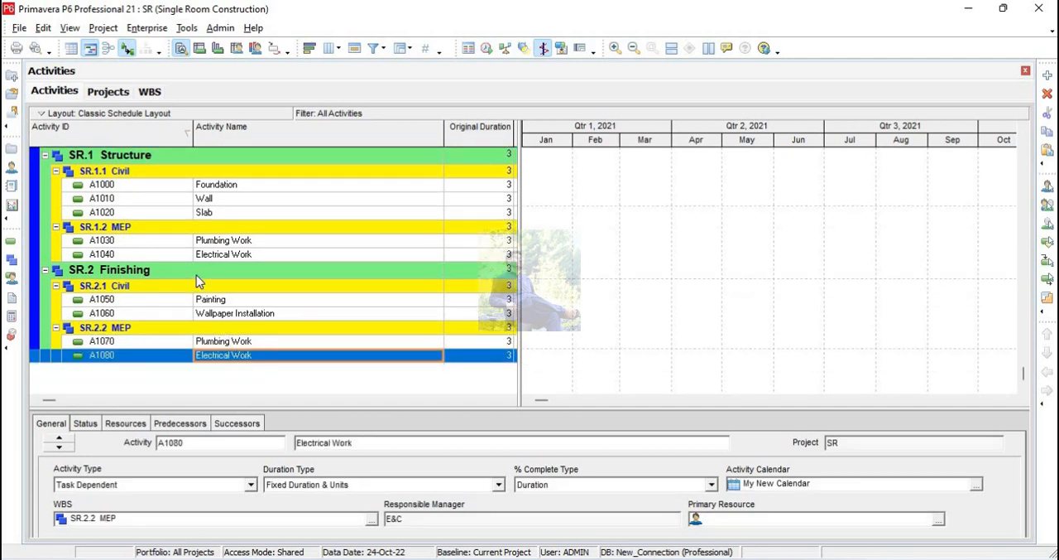
Set the original duration of the Foundation activity to 2.
scroll(199, 281, "up", 1)
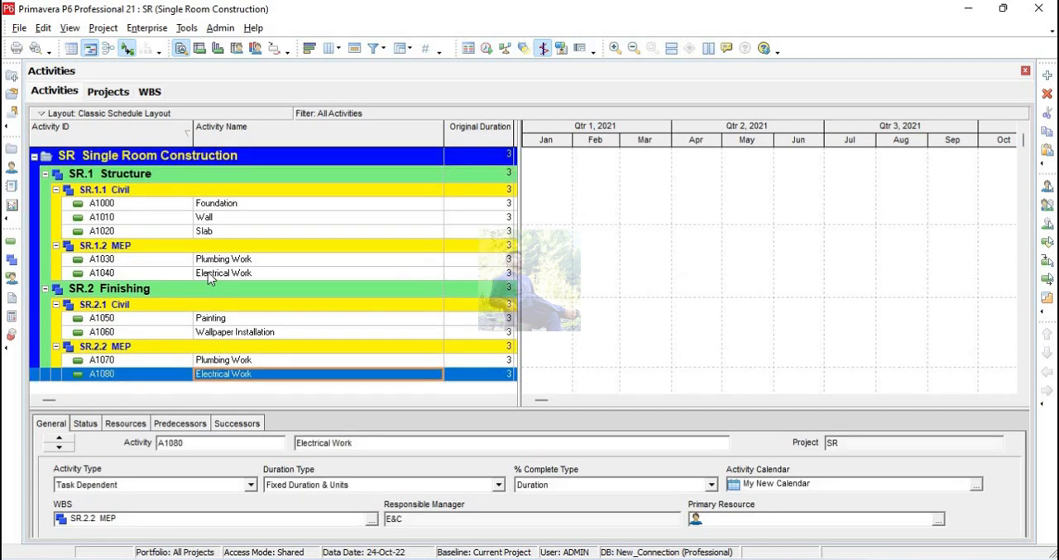
left_click(501, 204)
left_click(493, 206)
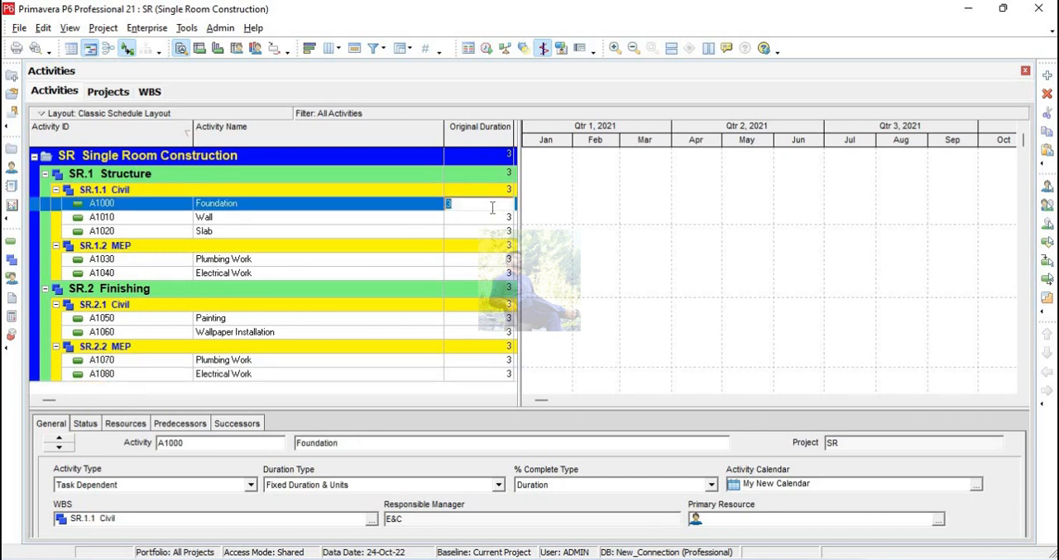
type("2")
key("Return")
Set the original durations under the Civil element of Structure to 6 for Wall and 5 for Slab.
left_click(492, 215)
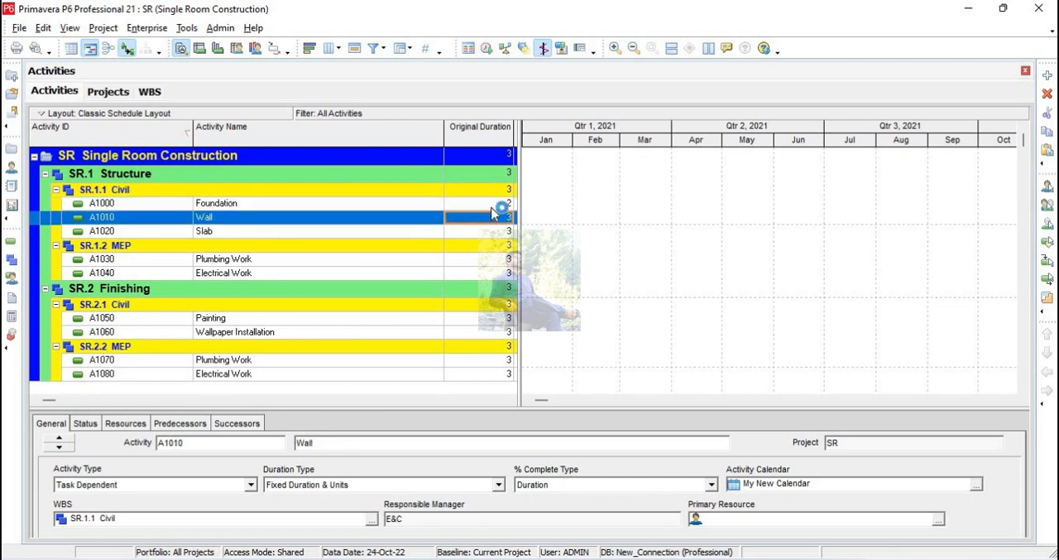
left_click(492, 214)
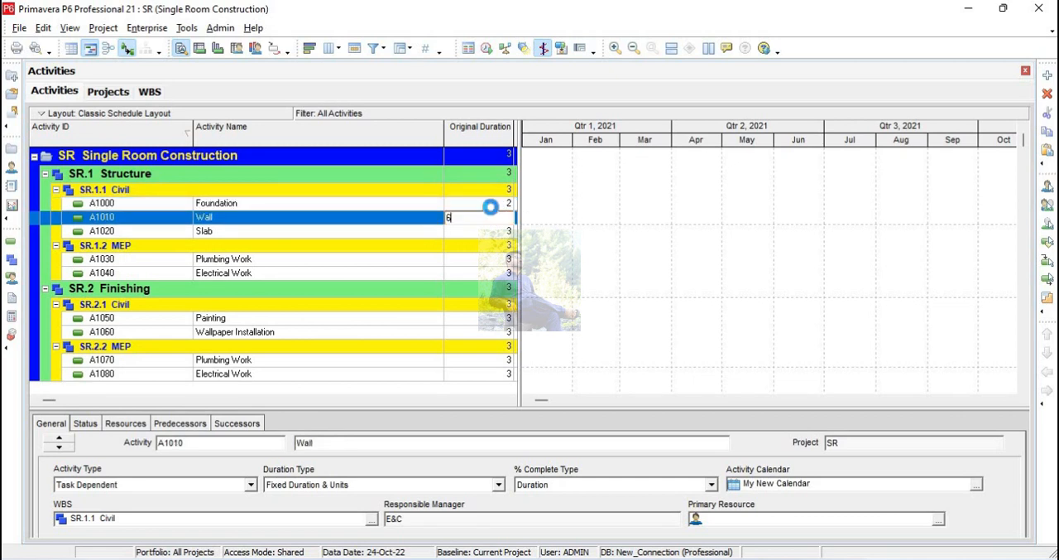
type("6")
key("Return")
key("Down")
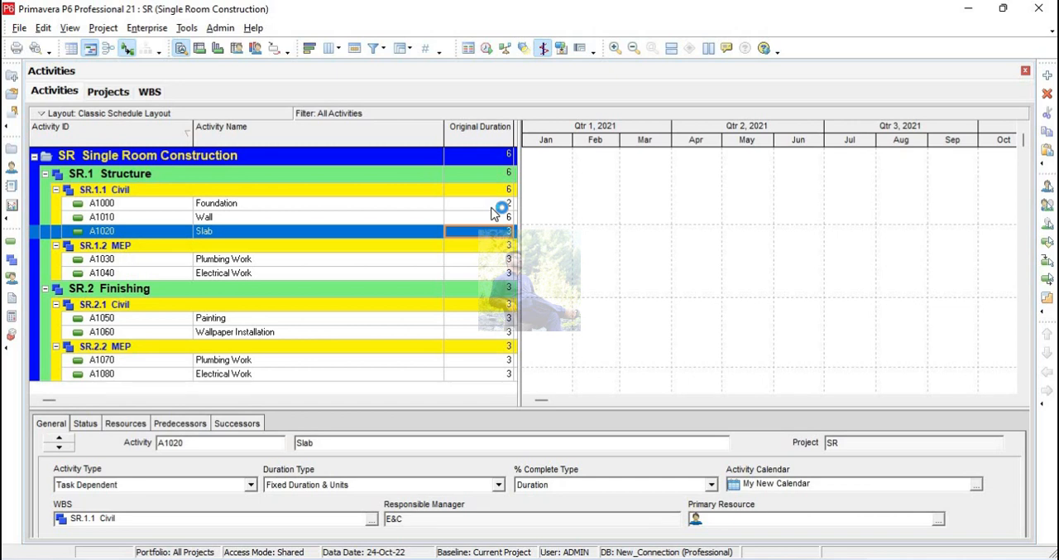
type("5")
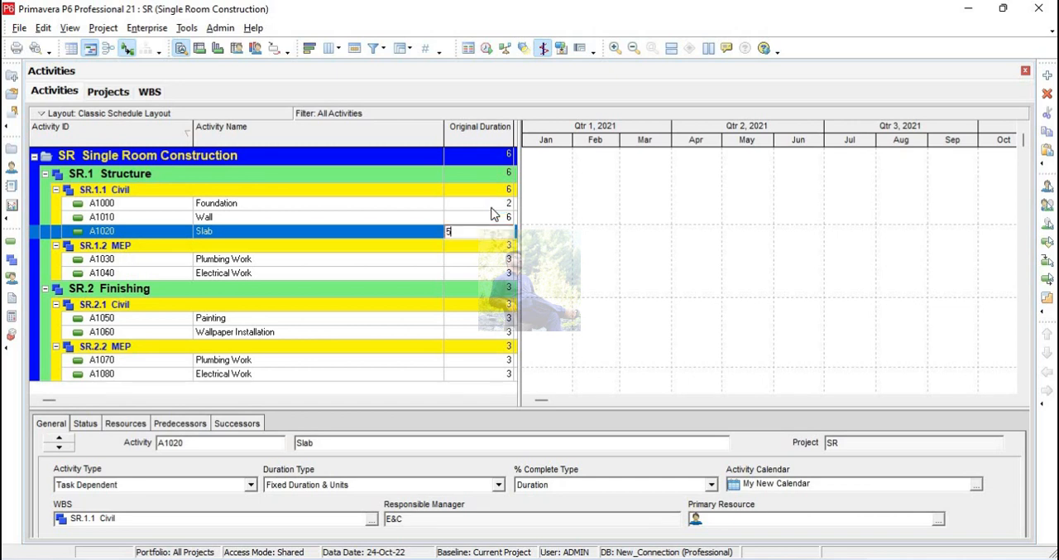
key("Return")
Set the original duration of Plumbing Work under the MEP element of Structure to 12.
key("Down")
key("Down")
key("Down")
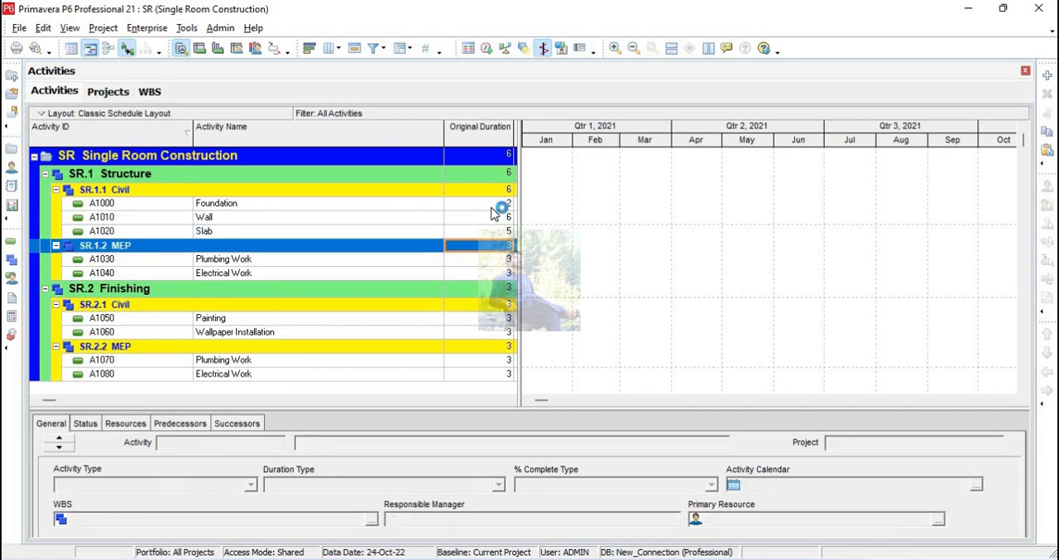
key("Up")
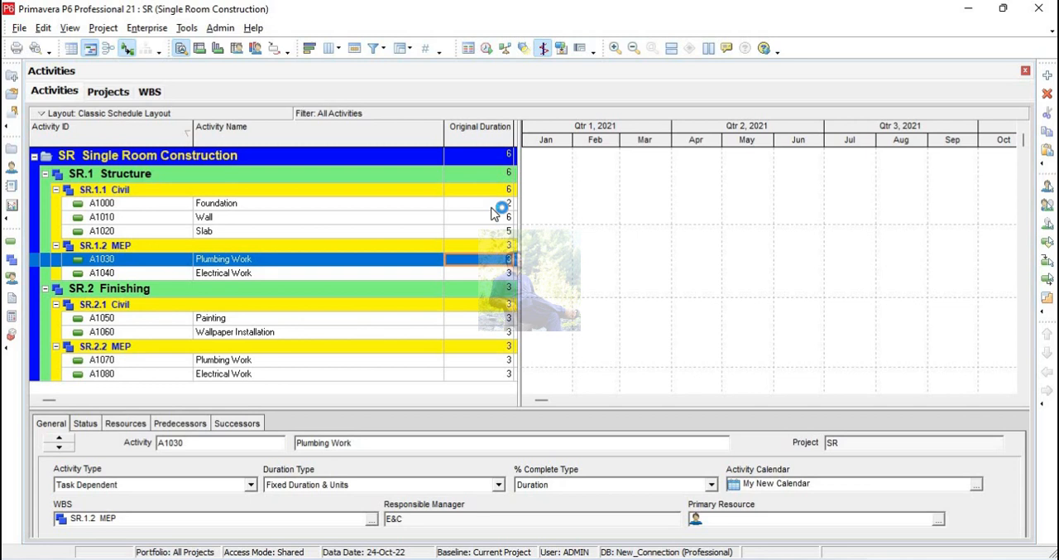
type("12")
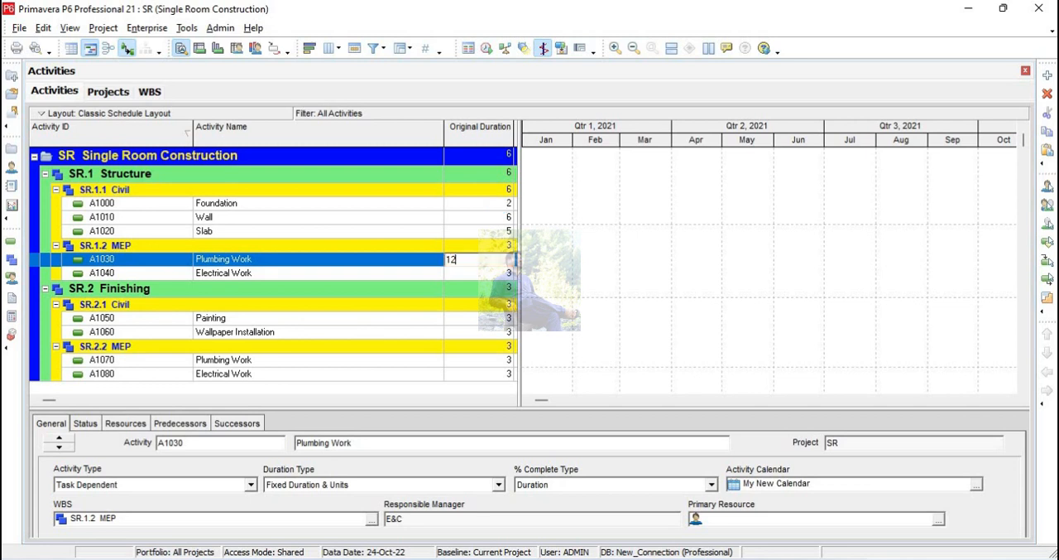
key("Return")
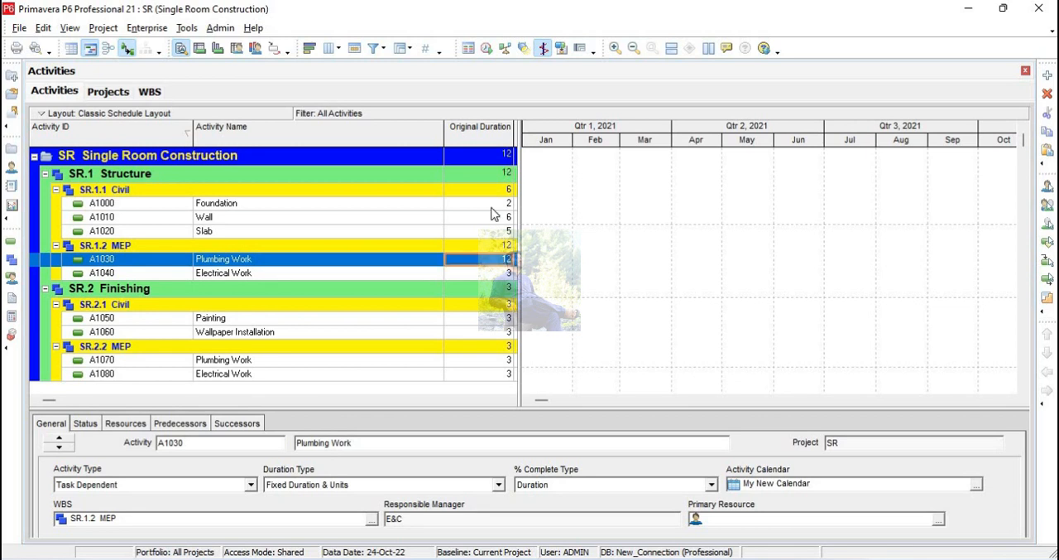
Set the original duration of Electrical Work under the MEP element of Structure to 12.
key("Down")
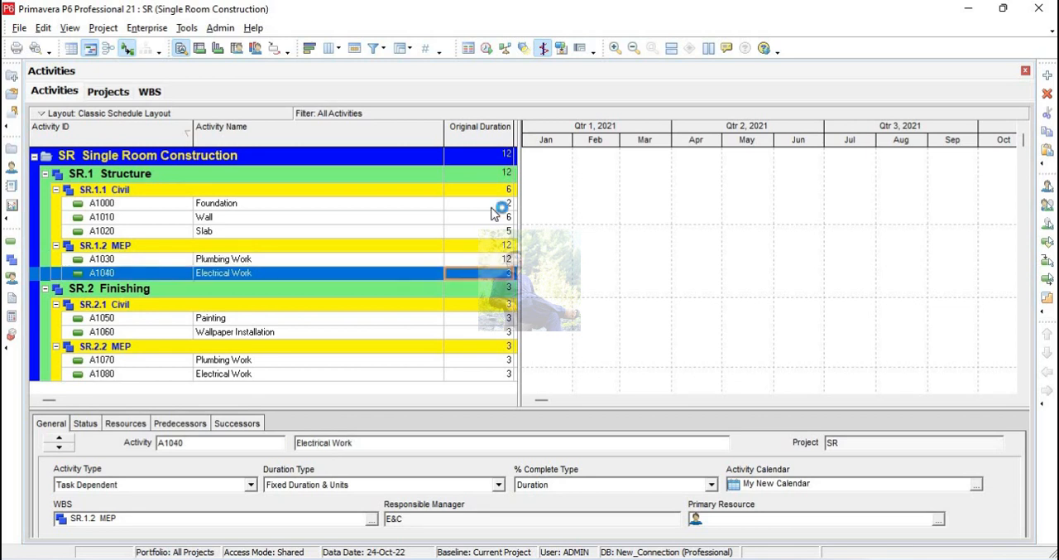
type("12")
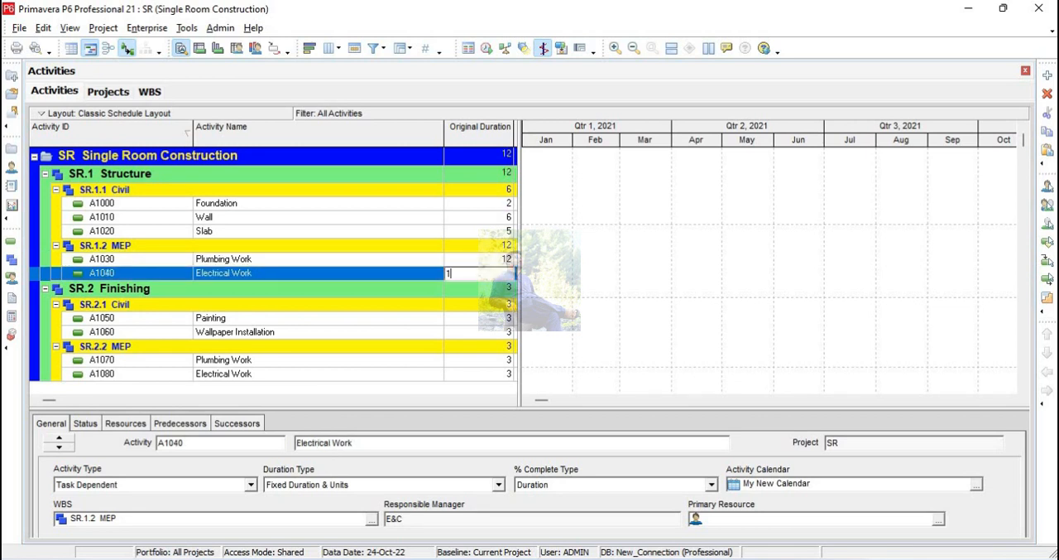
key("Down")
key("Down")
key("Down")
key("Down")
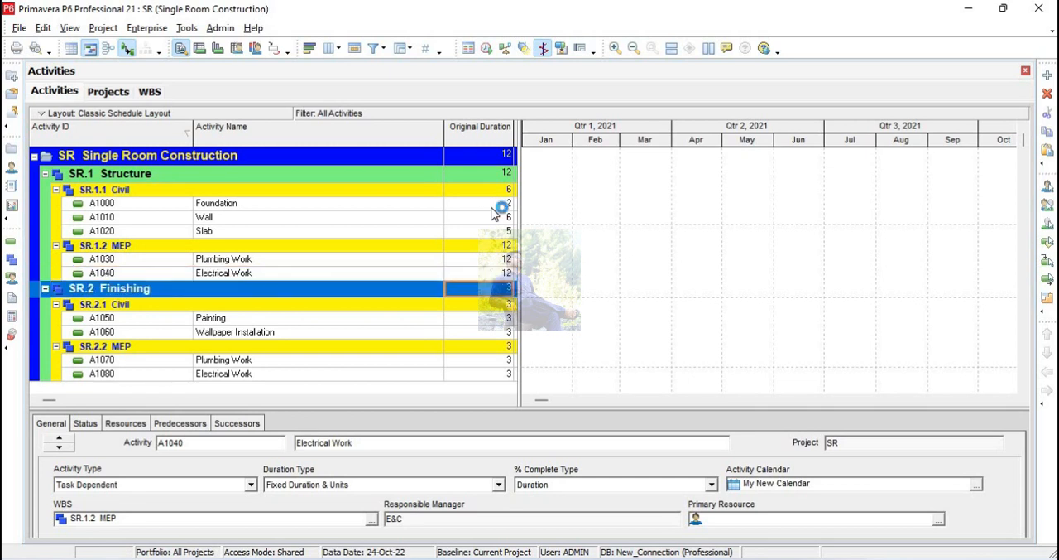
key("Up")
key("Up")
key("Up")
key("Up")
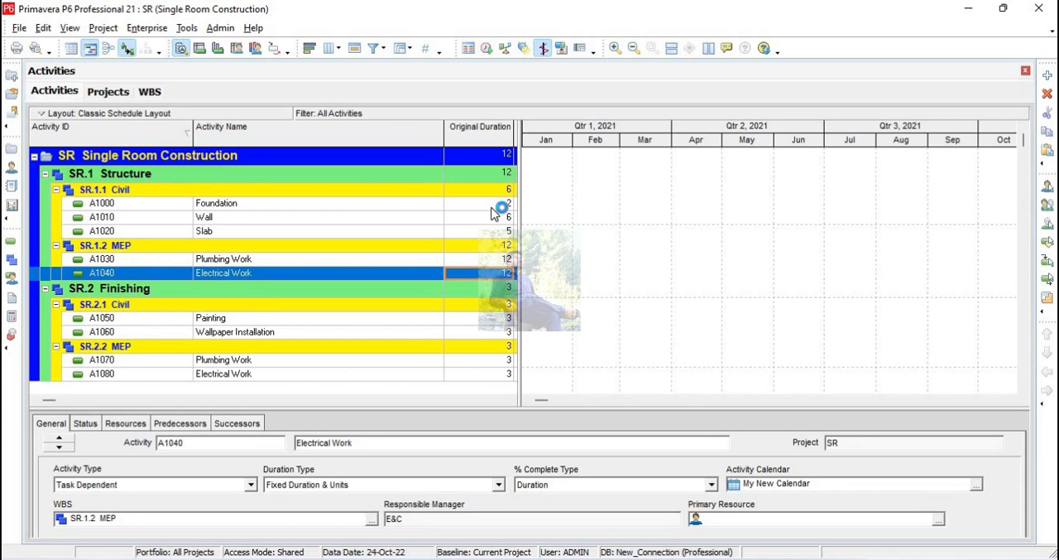
Set the original duration of Wallpaper Installation under the Civil element of Finishing to 2.
key("Down")
key("Down")
key("Down")
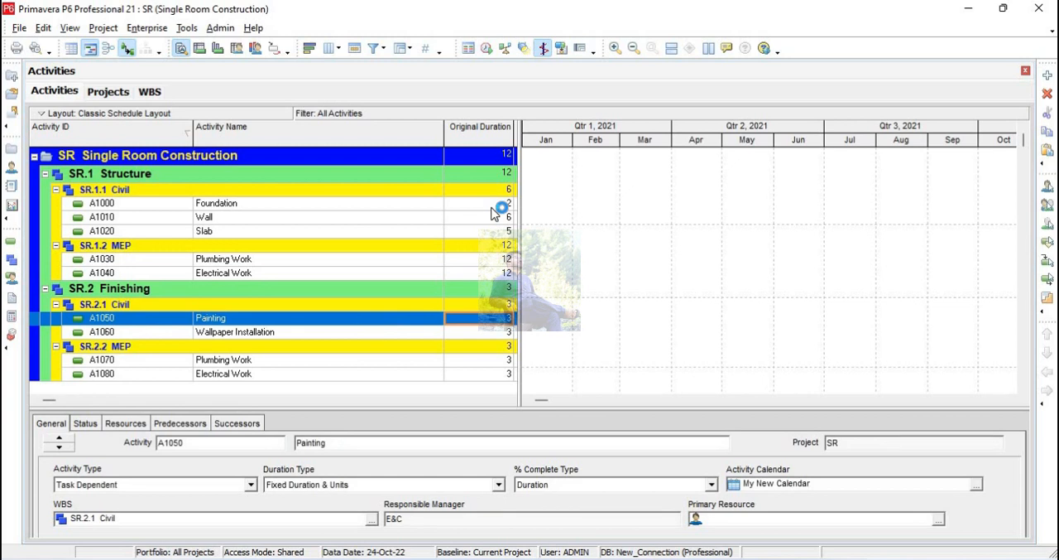
key("Down")
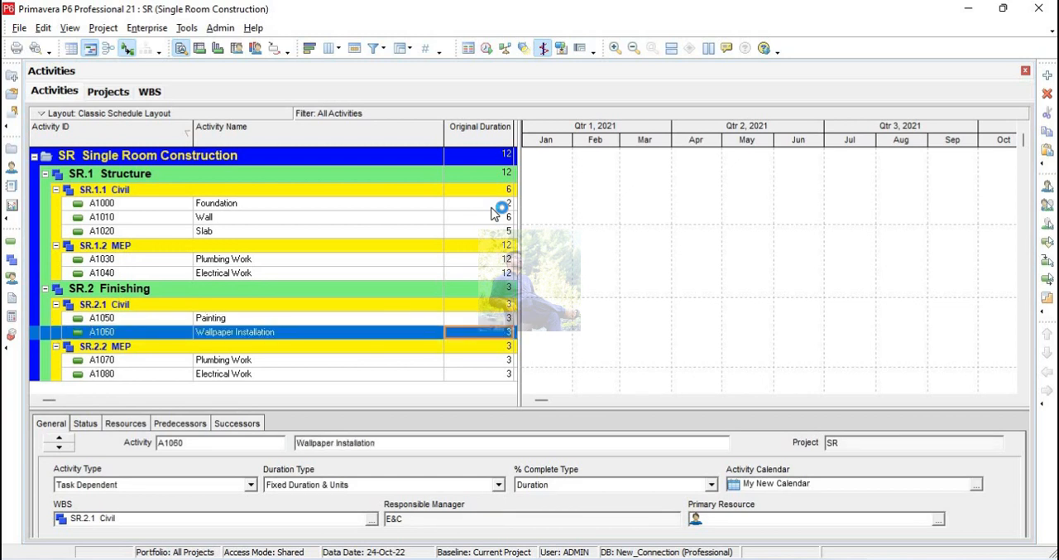
type("2")
key("Return")
Set the original duration of Plumbing Work under the MEP element of Finishing to 12.
key("Down")
key("Down")
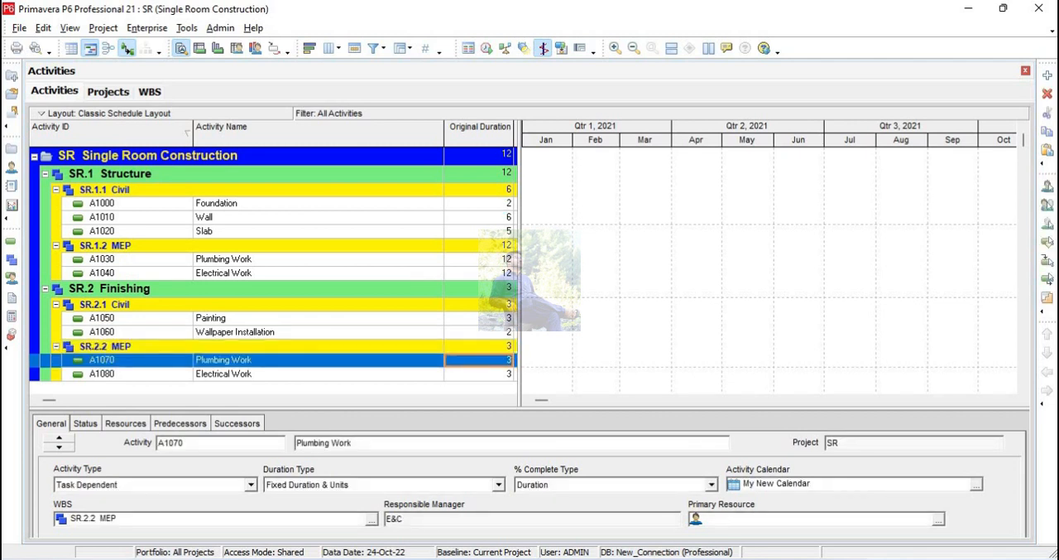
type("12")
key("Return")
key("Left")
key("Left")
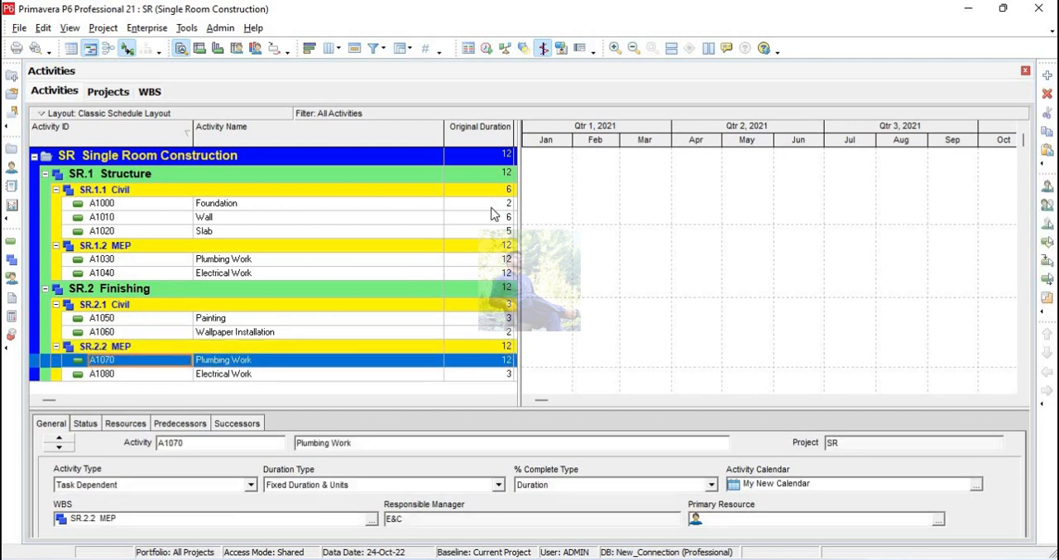
Set the original duration of Electrical Work under the MEP element of Finishing to 12.
key("Down")
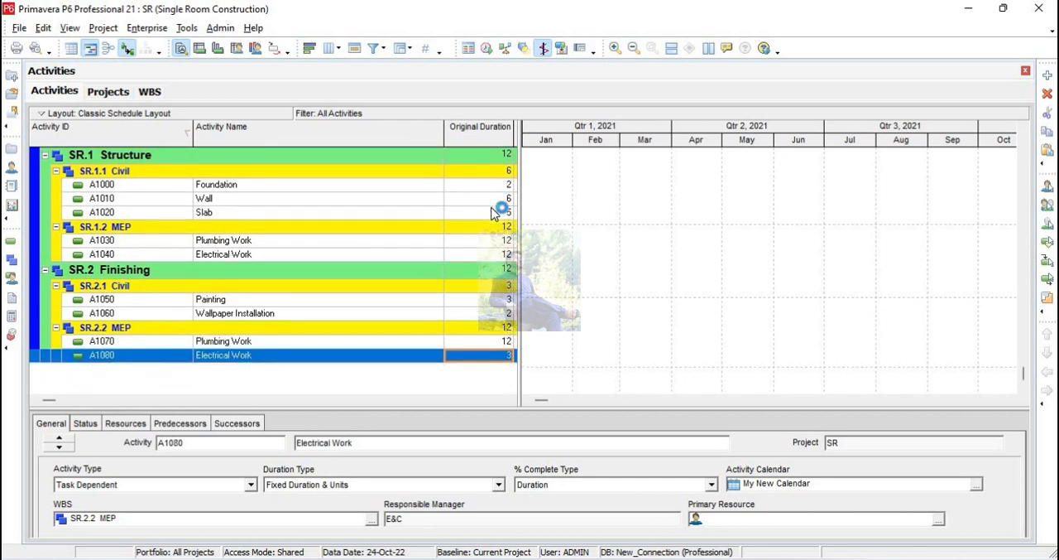
key("Right")
key("Right")
type("12")
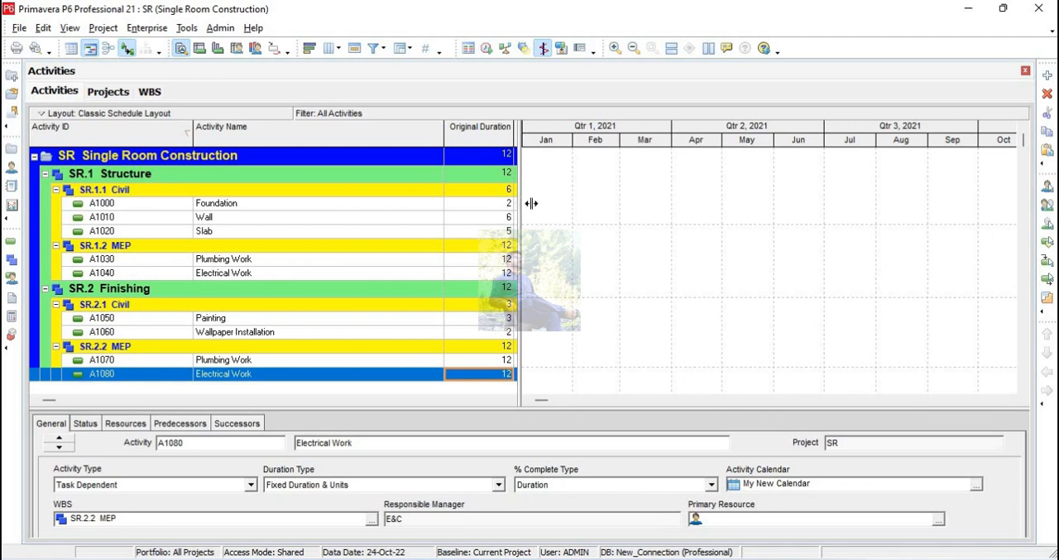
Widen the activity table over the Gantt chart to show its remaining columns up to Calendar.
left_click_drag(522, 202, 958, 207)
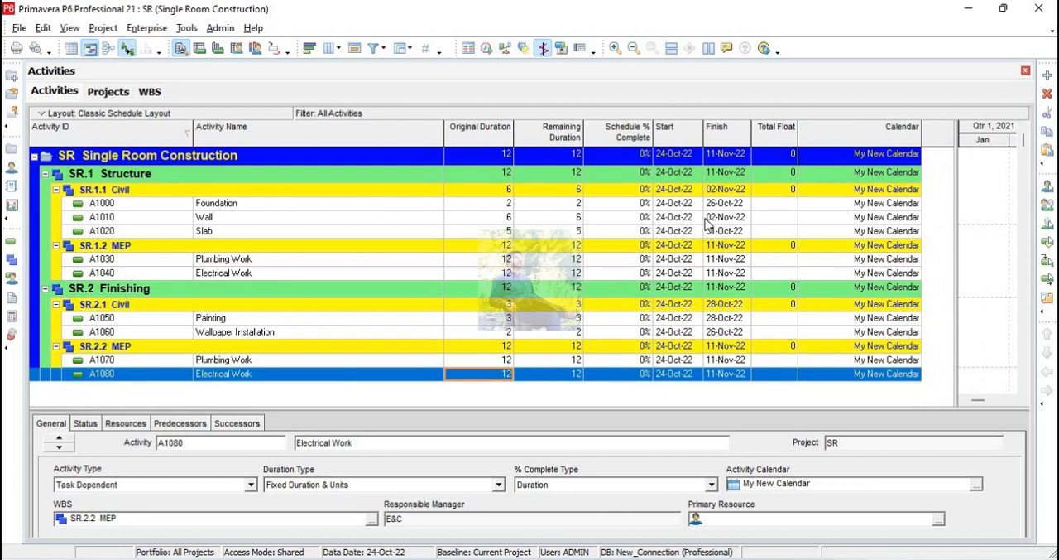